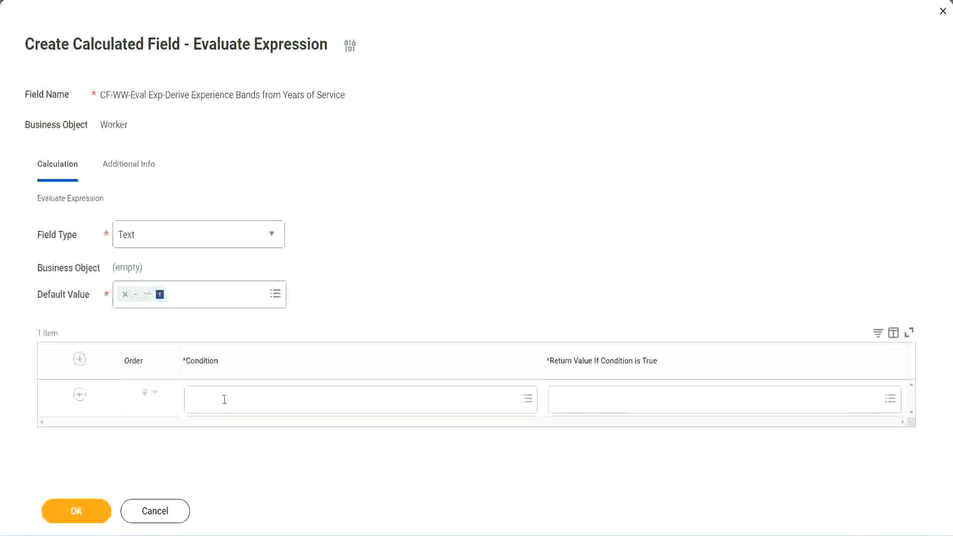
- Set the first row's condition to CF-WW-TF-Length of Service between 0 and 7 years, copying the name from the Notepad++ notes
click(225, 400)
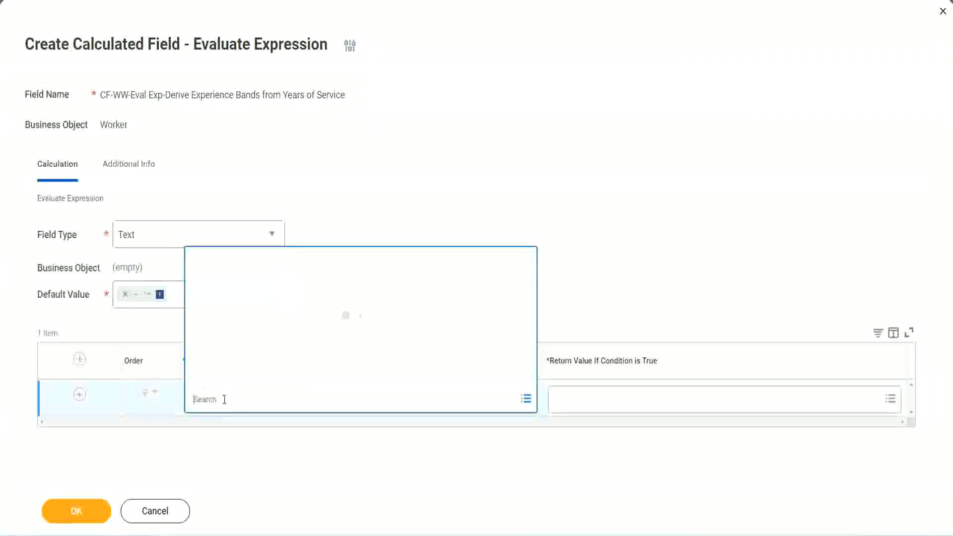
click(364, 221)
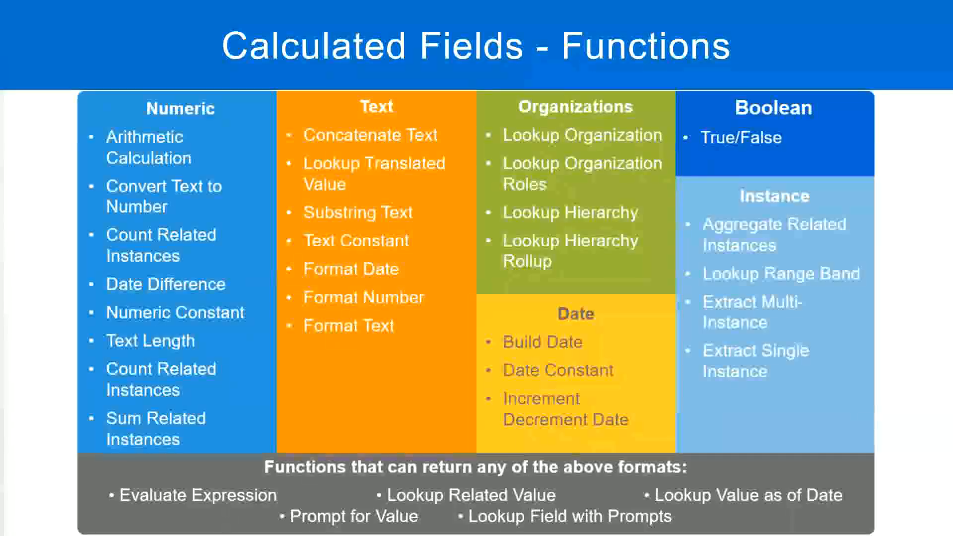
key(alt+Tab)
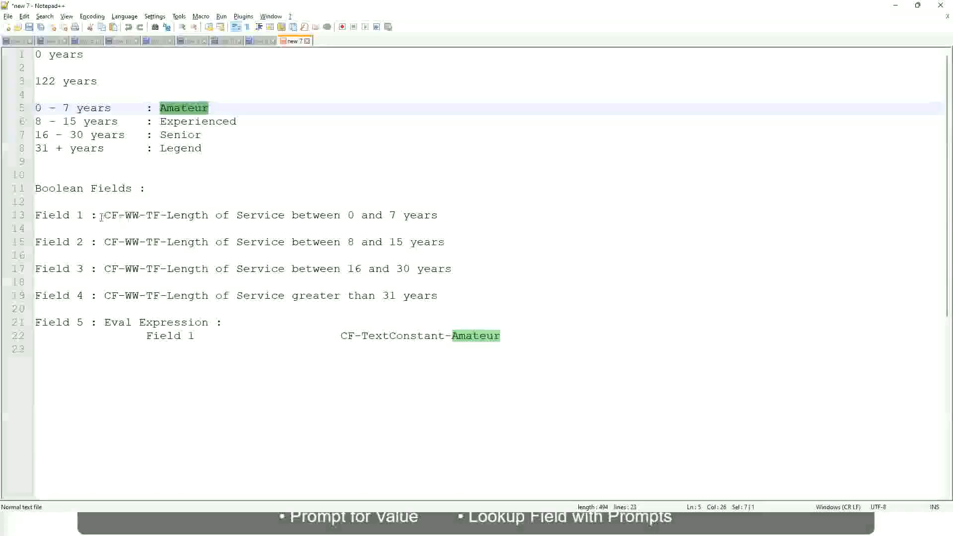
drag(107, 215, 438, 219)
key(ctrl+c)
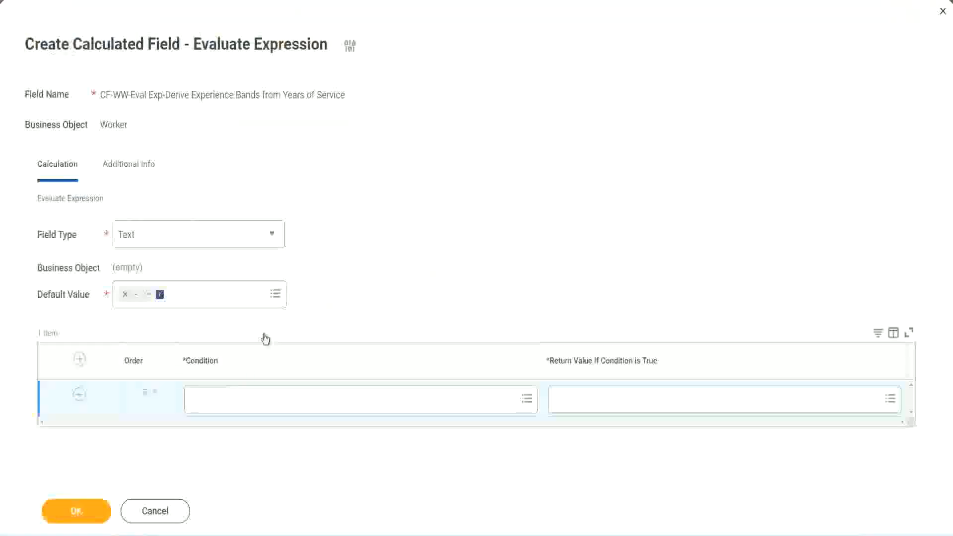
click(242, 403)
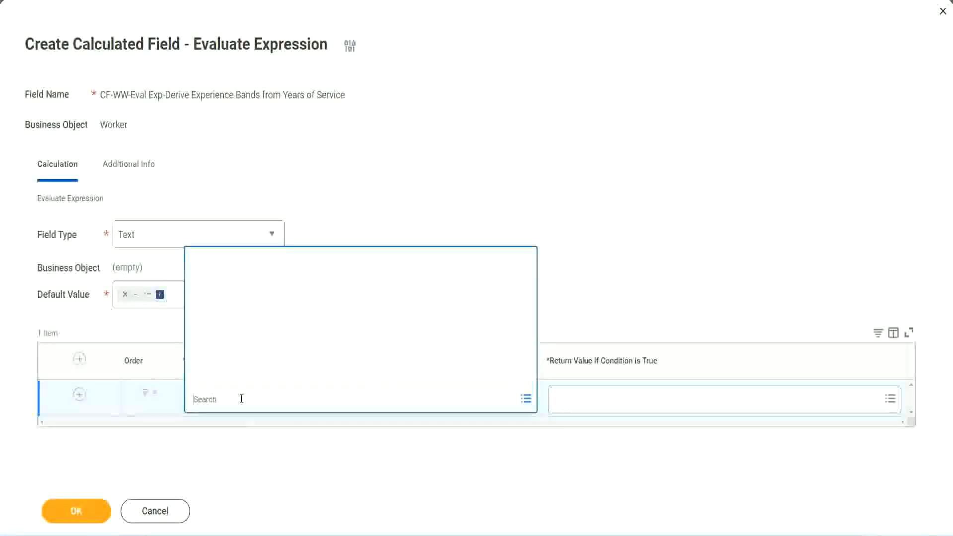
key(ctrl+v)
key(Return)
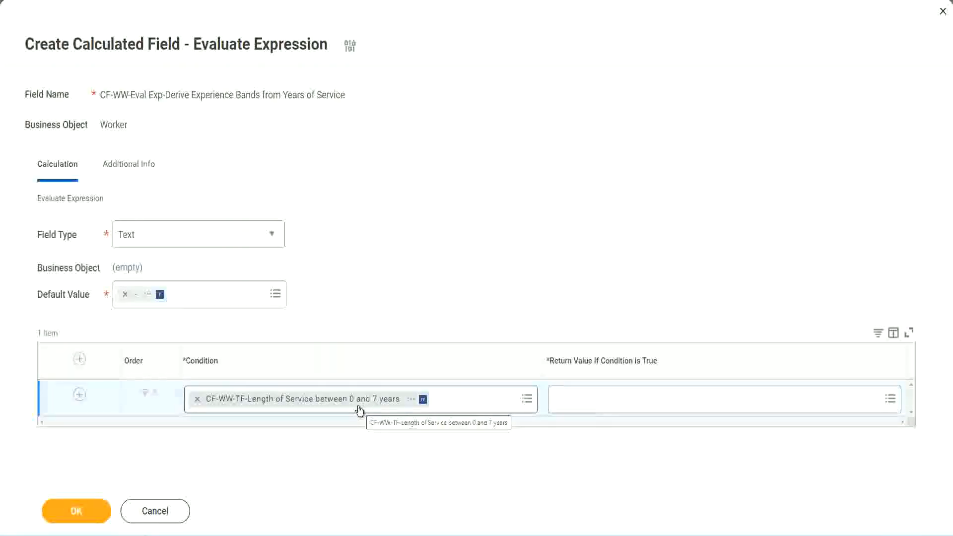
- Search the available fields for "Amaterue" as the first row's return value
click(620, 407)
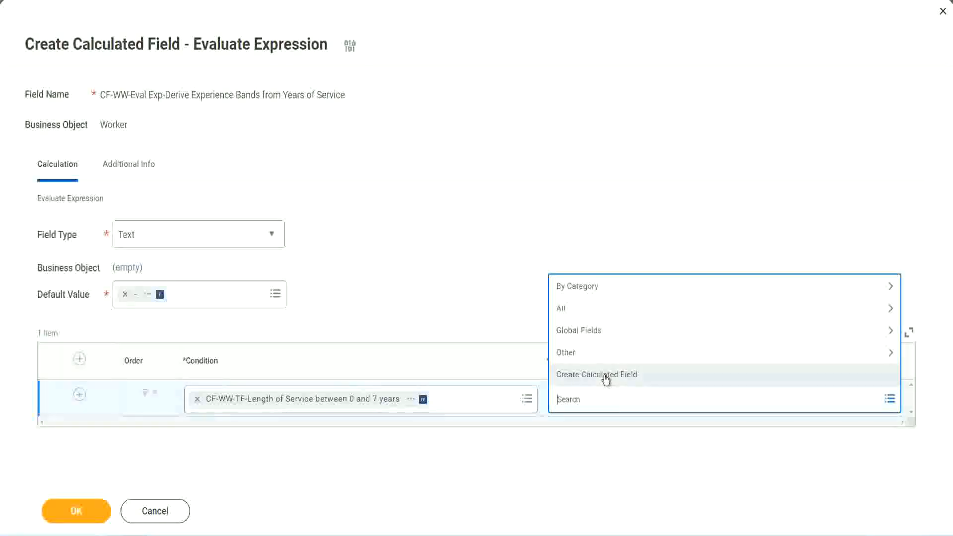
click(553, 248)
click(574, 405)
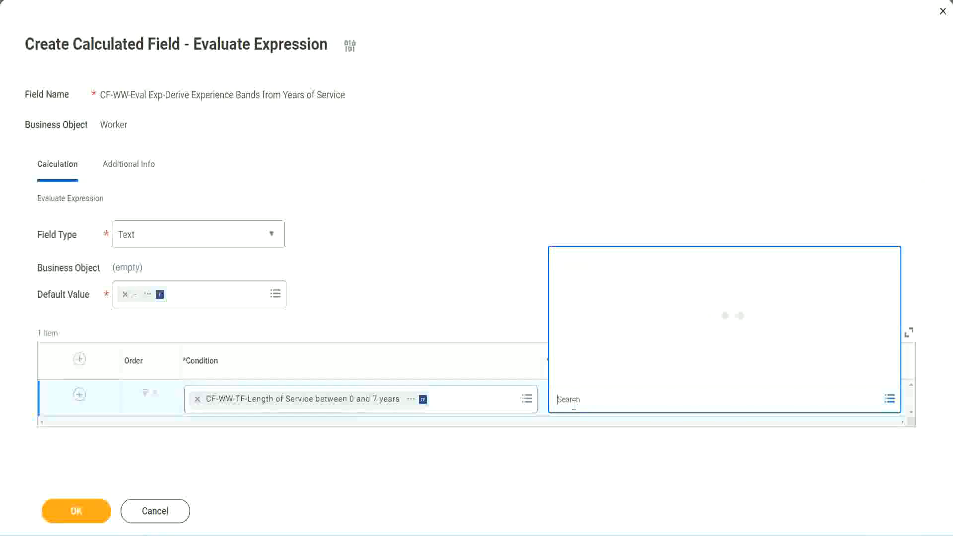
text(Amaterue)
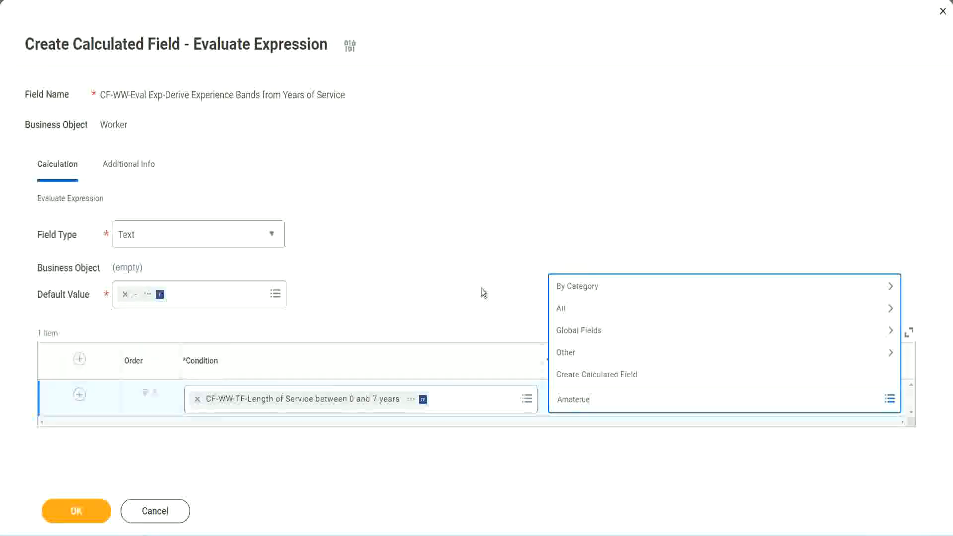
key(Return)
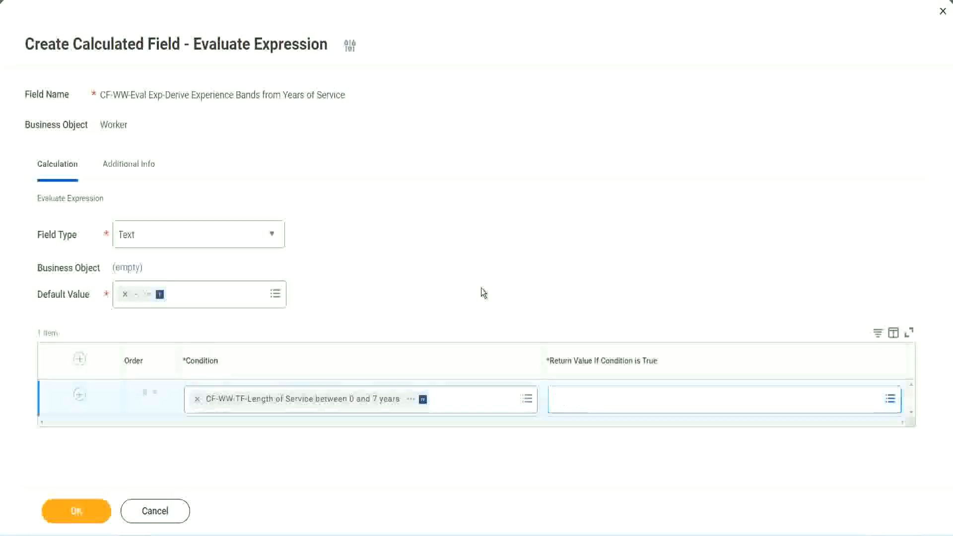
click(600, 408)
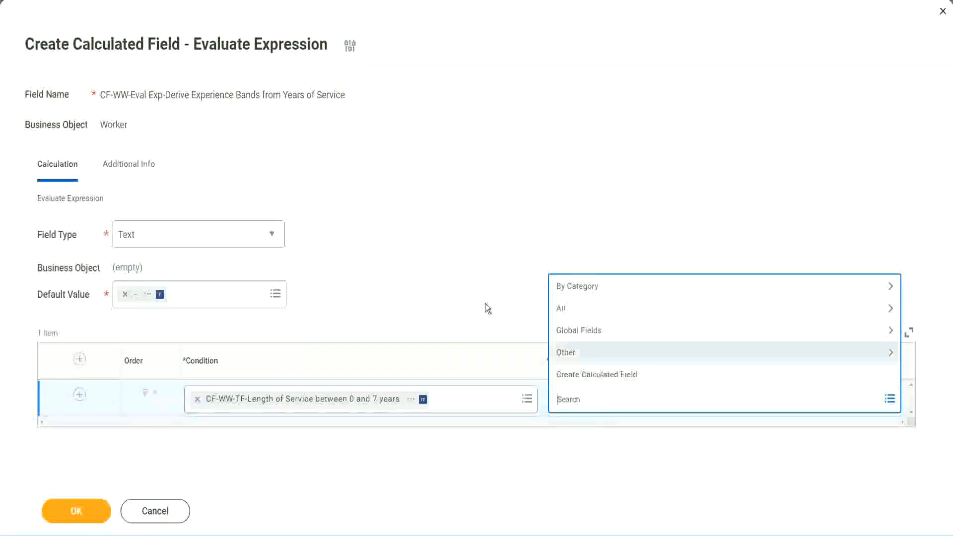
click(481, 291)
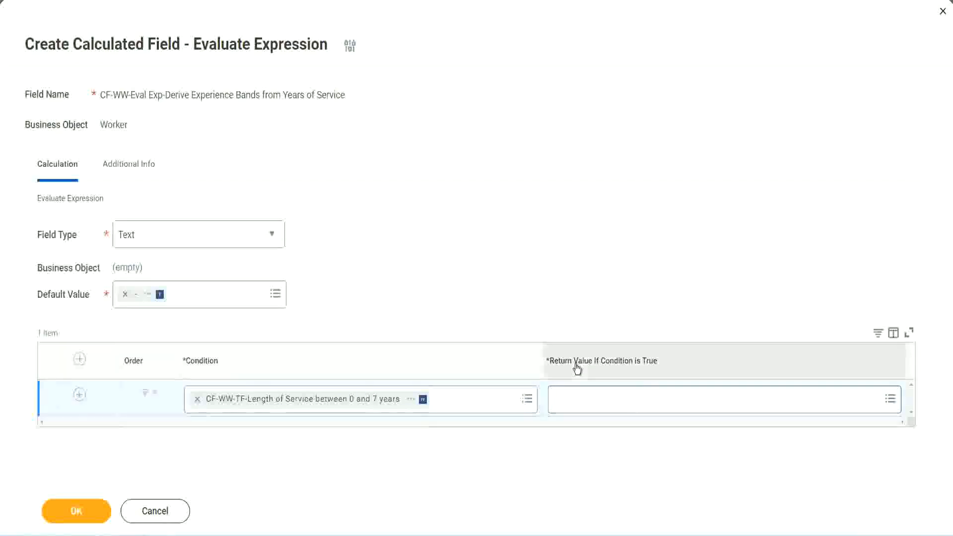
- Start a new calculated field for the first row's return value and name it CF-WW-TC-Amateur
click(618, 402)
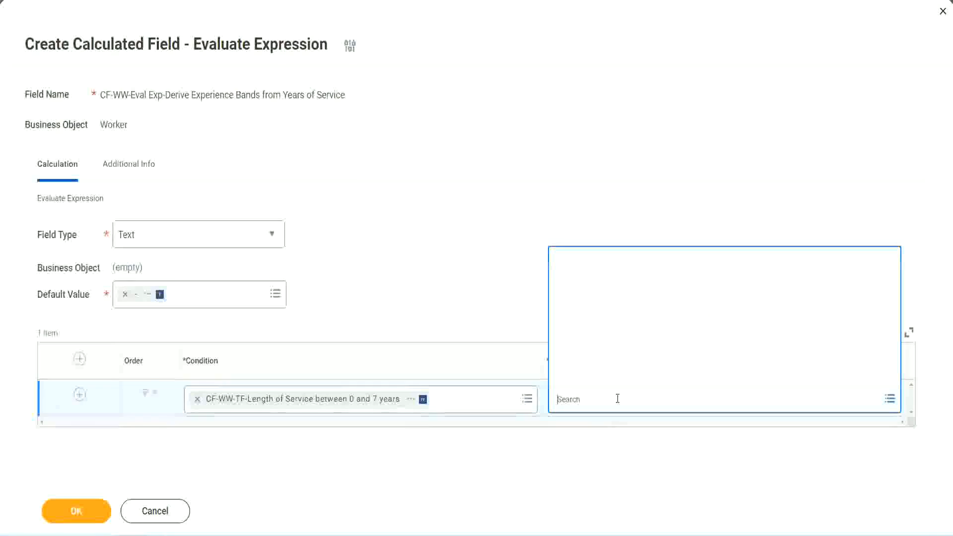
click(611, 376)
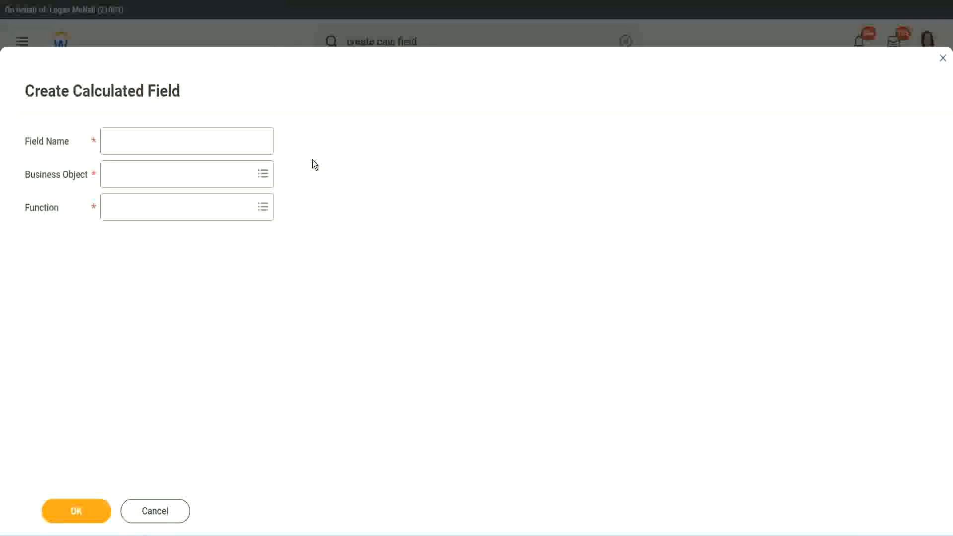
click(115, 142)
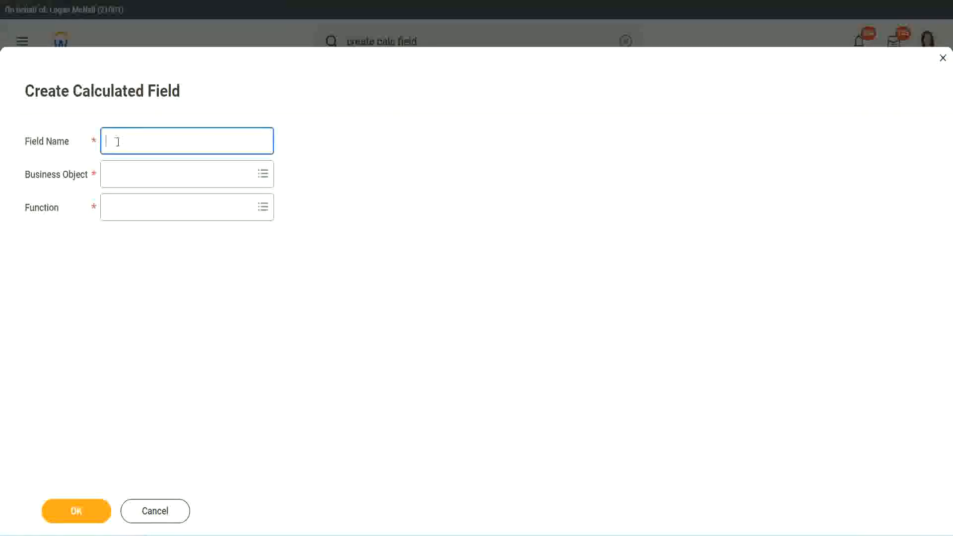
text(CF-TC-Am)
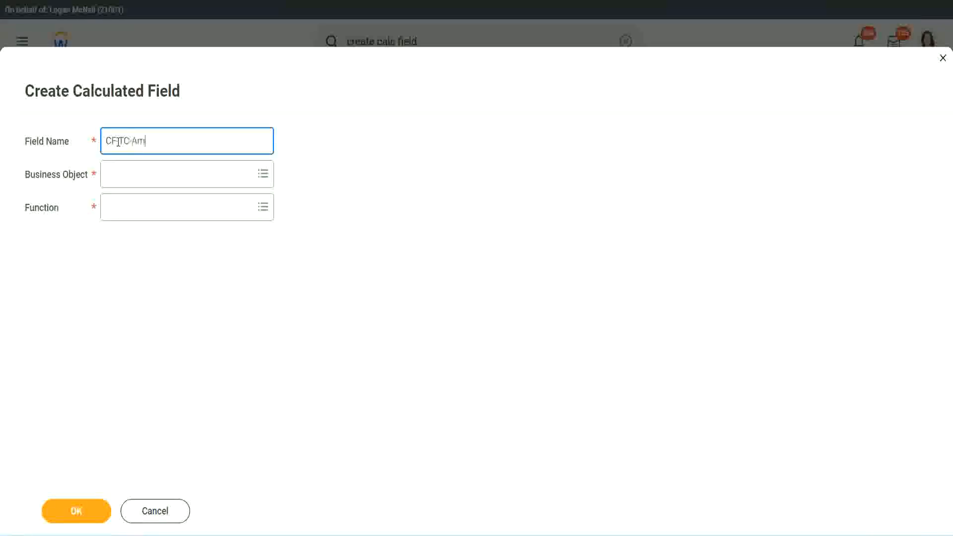
text(ateur)
click(118, 140)
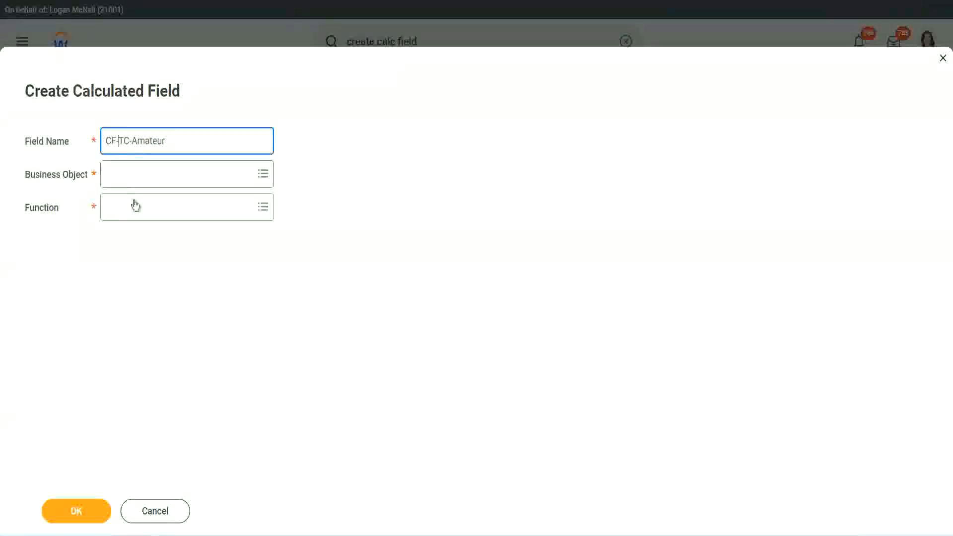
text(WW-)
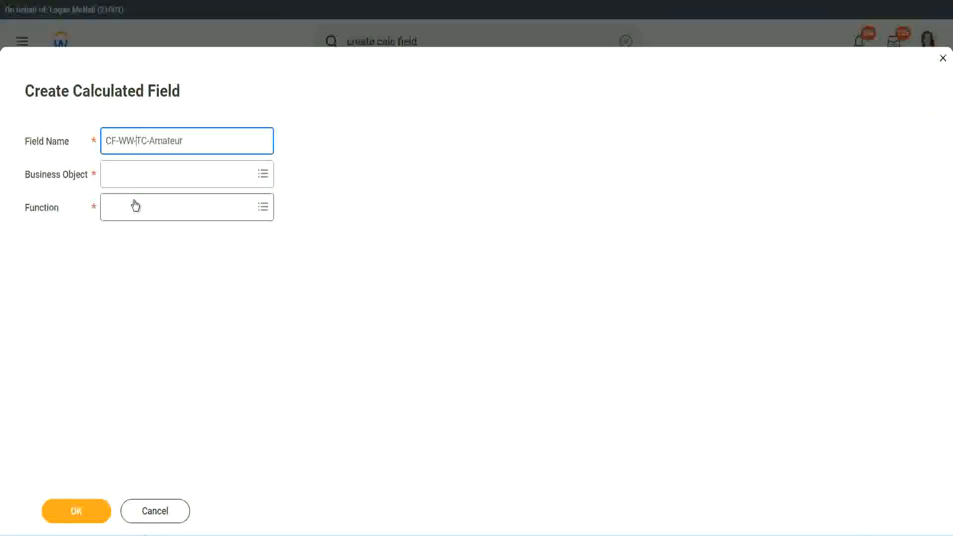
- Set the new calculated field's business object to Global
click(134, 174)
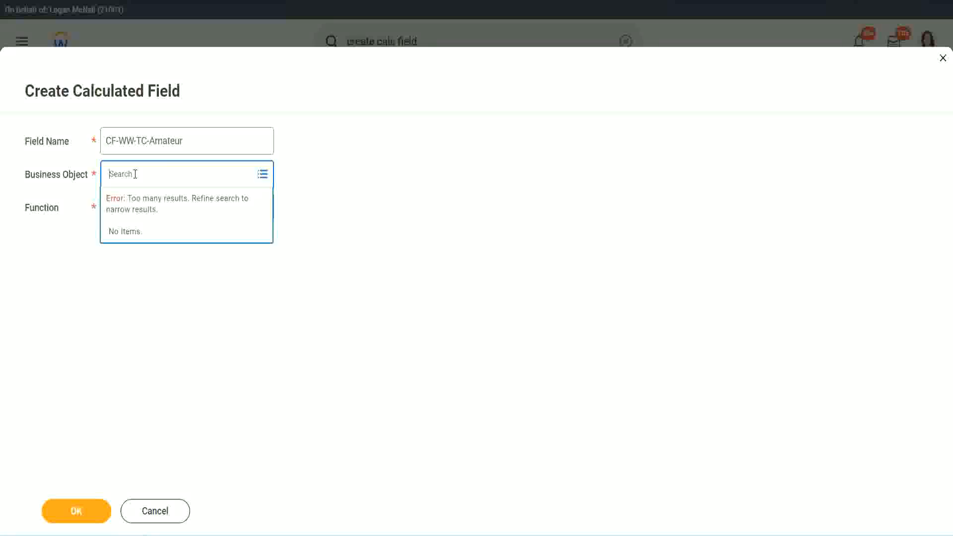
text(worker)
key(BackSpace)
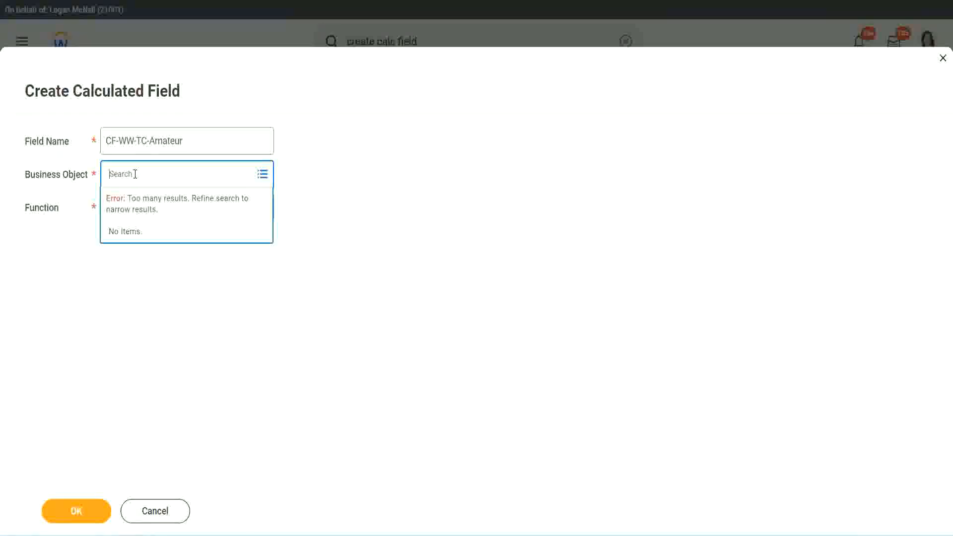
text(globa)
text(l)
key(Return)
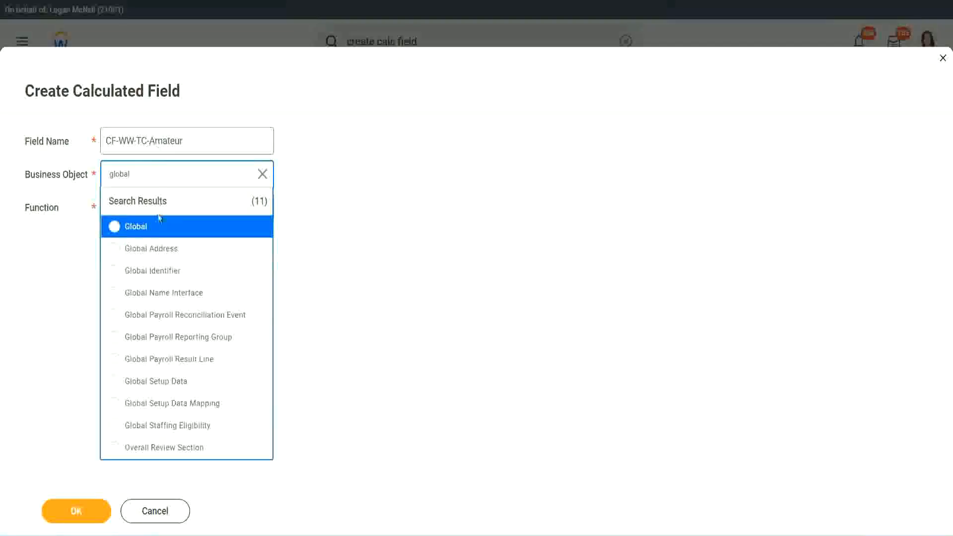
click(148, 235)
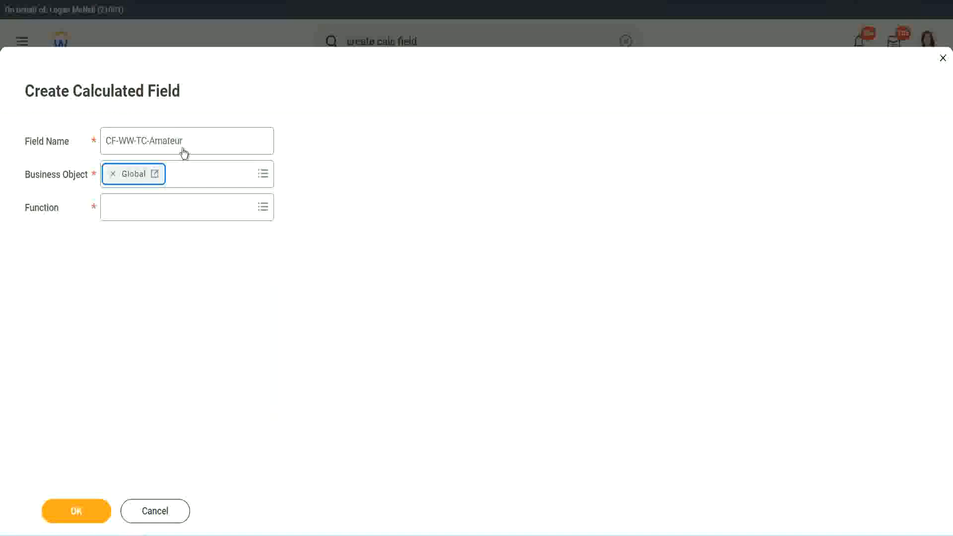
triple_click(246, 134)
click(207, 142)
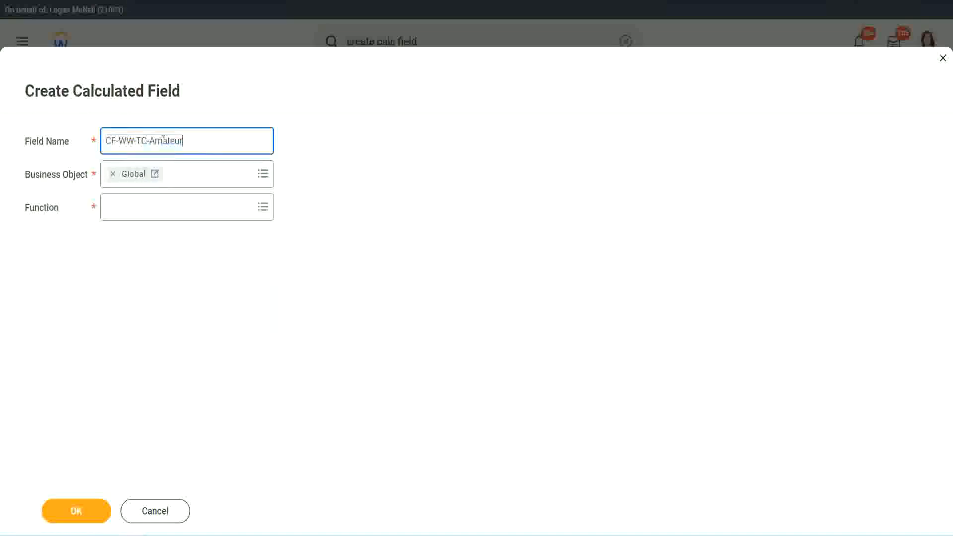
double_click(163, 140)
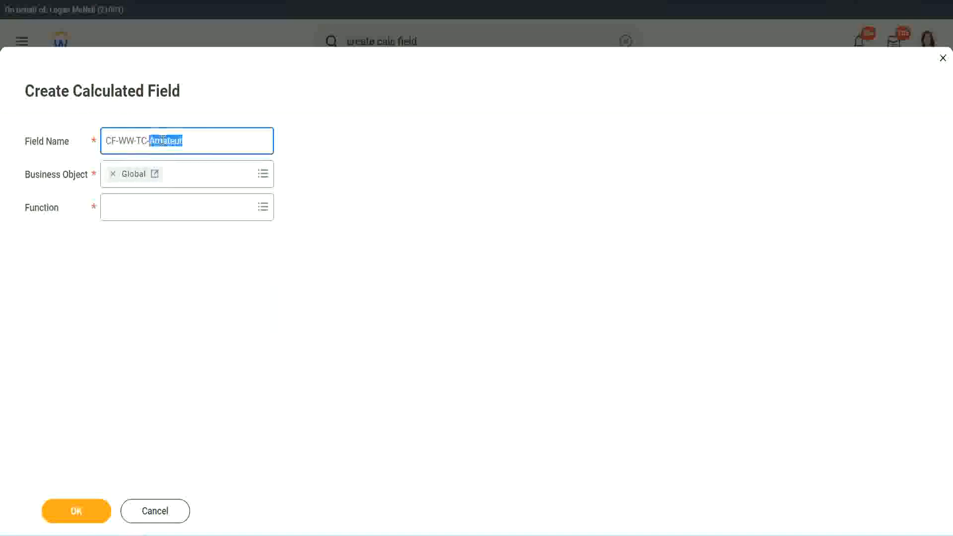
click(197, 139)
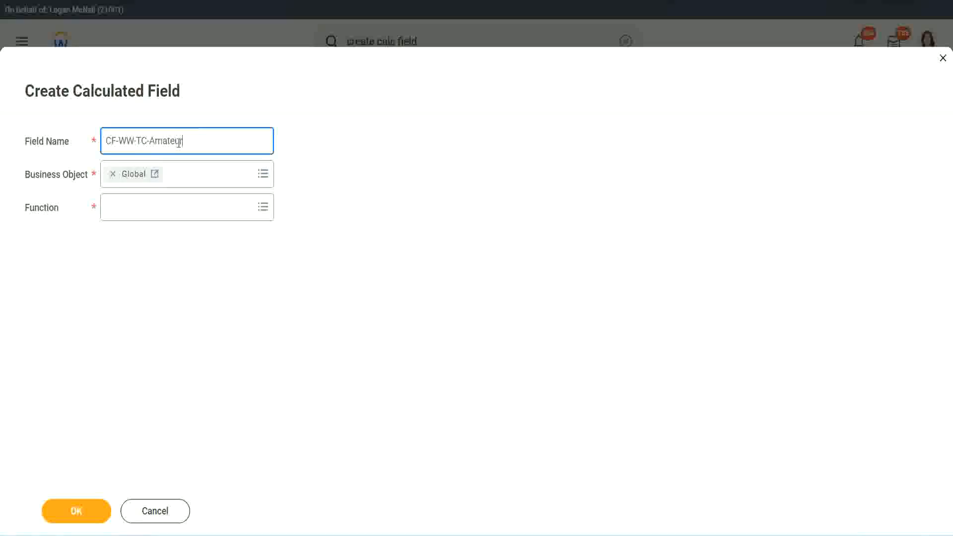
double_click(179, 142)
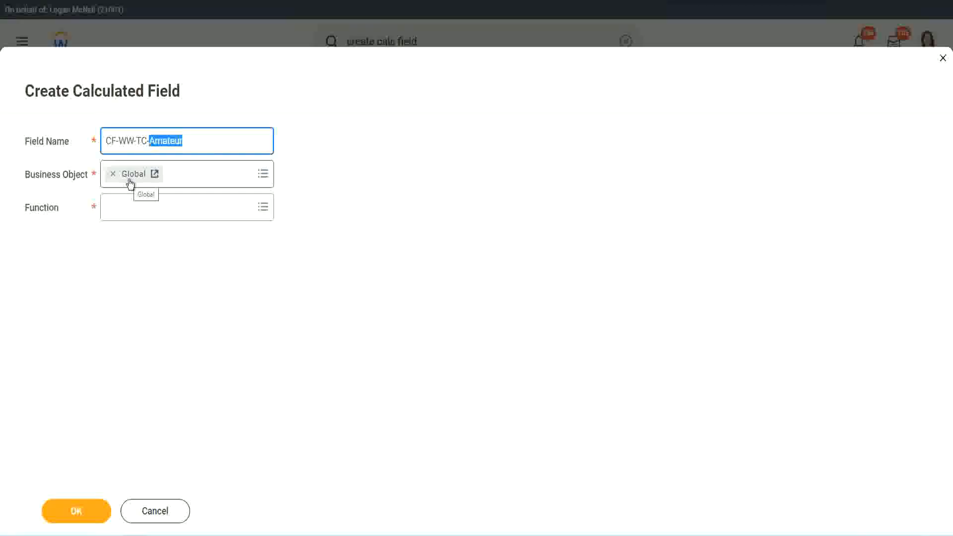
- Choose Text Constant as the new calculated field's function and proceed to its definition
click(132, 207)
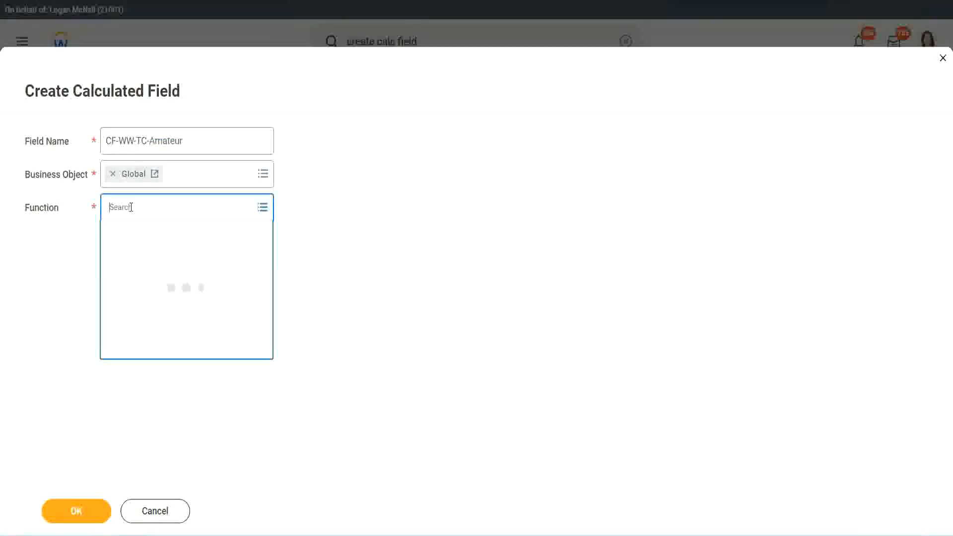
text(text const)
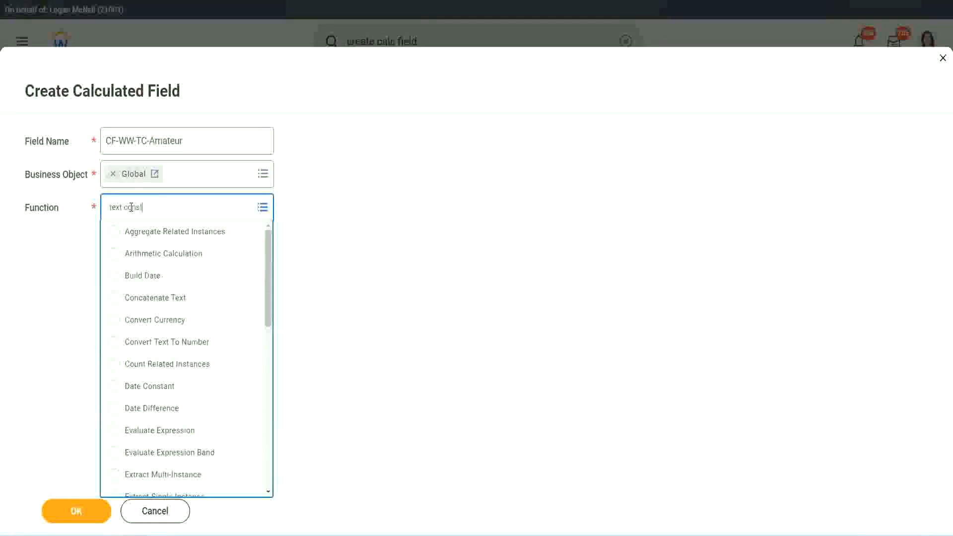
key(Return)
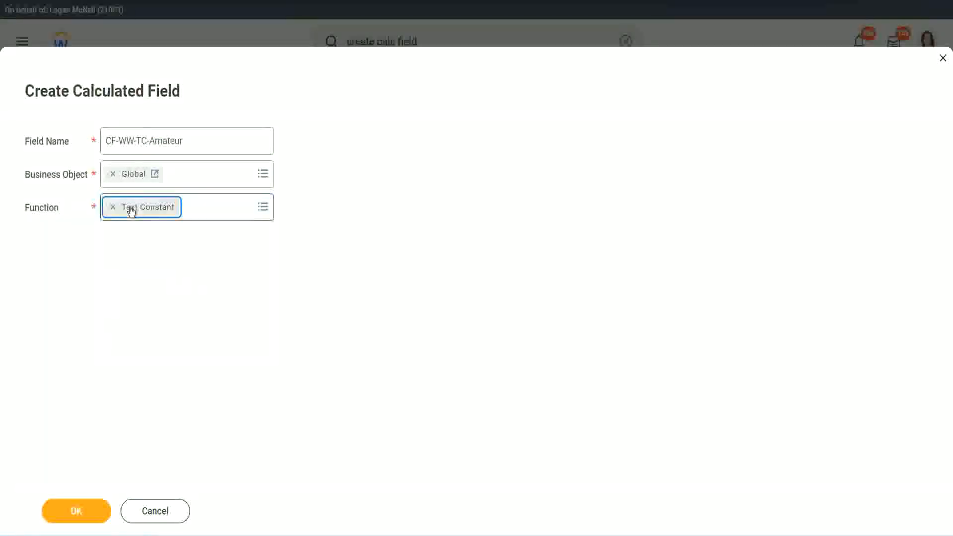
click(80, 517)
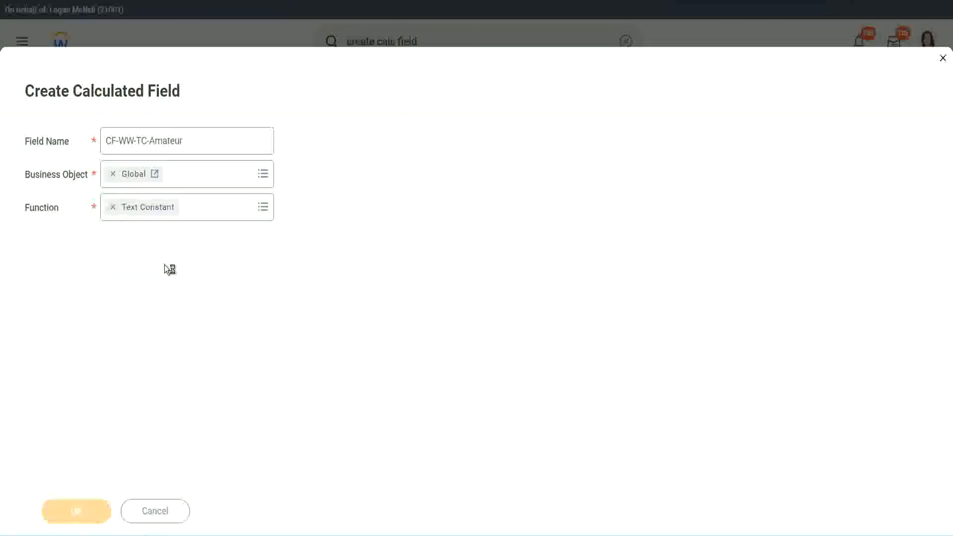
- Set the text constant to Amateur and save the calculated field as the first row's return value
click(159, 281)
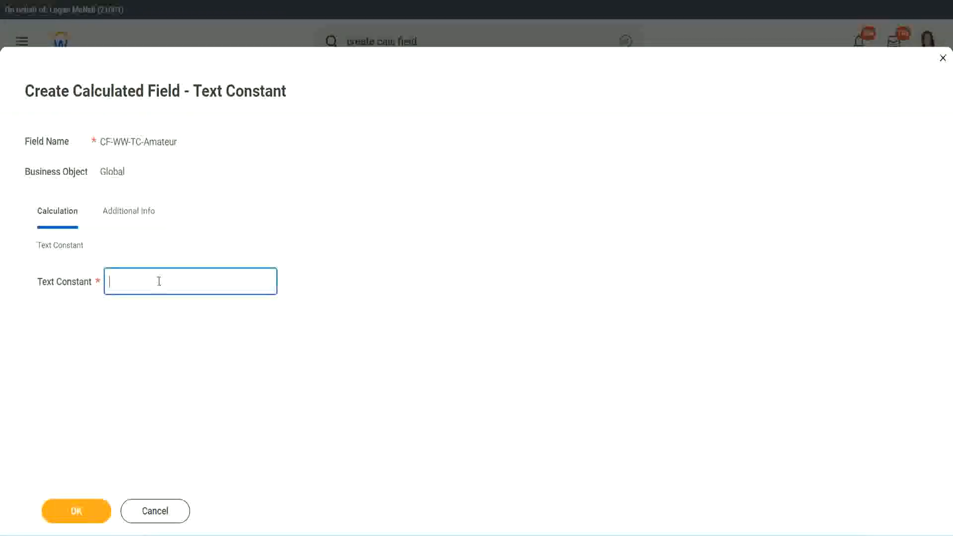
text(Amateur)
click(74, 511)
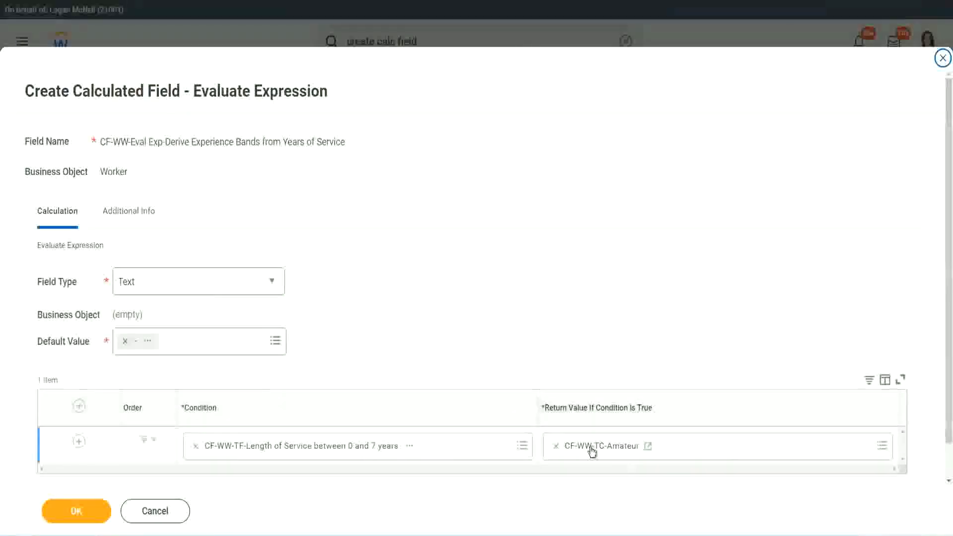
- Copy the text of the CF-WW-TC-Amateur return value and add a second condition row below it
right_click(591, 449)
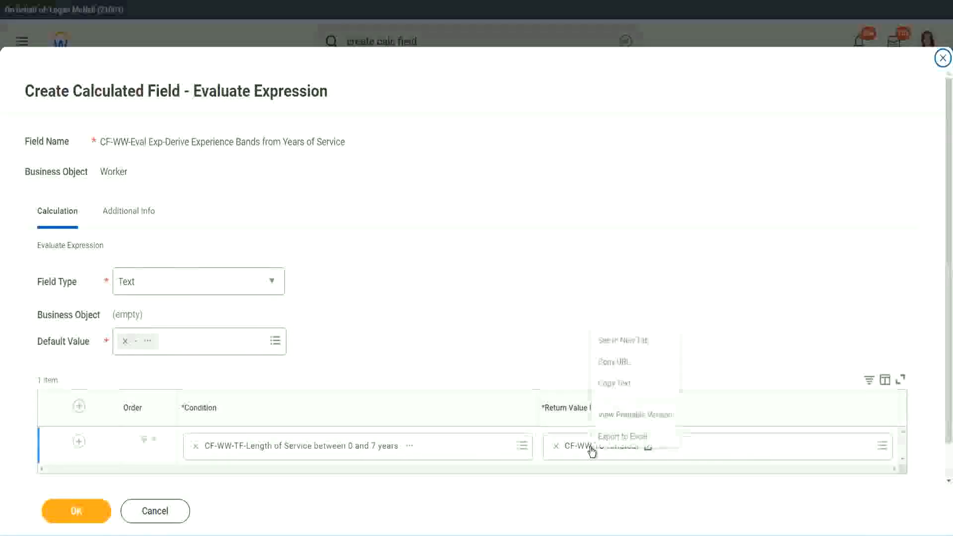
click(624, 384)
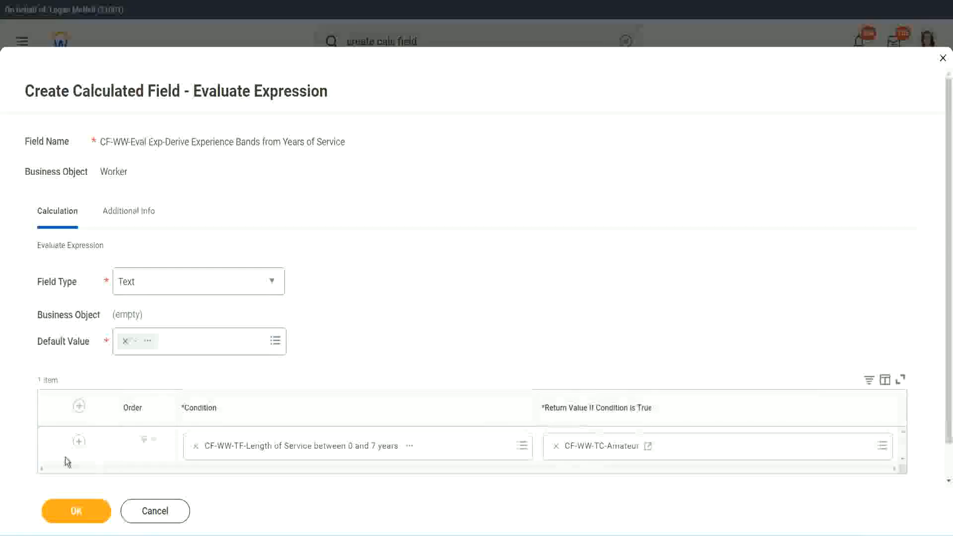
click(78, 441)
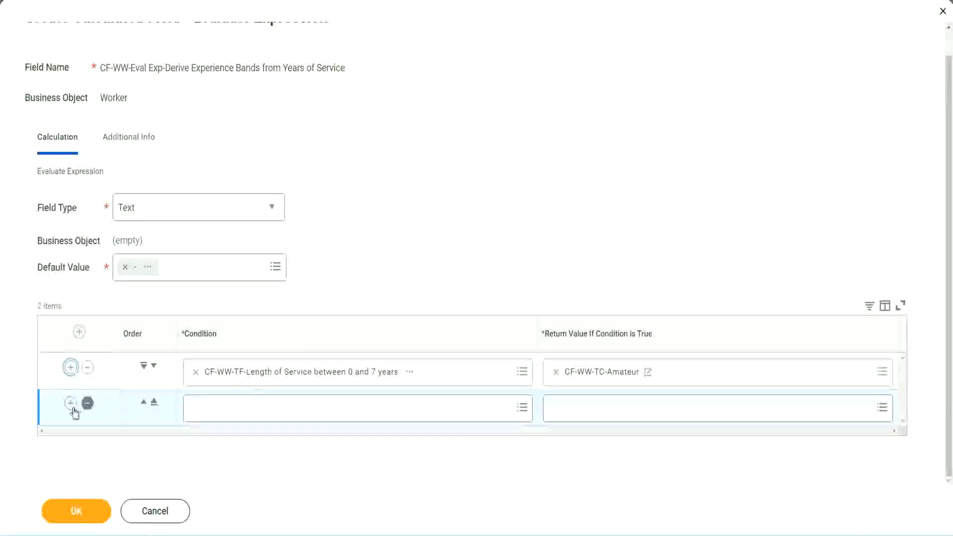
- Extend the condition table to four rows and set the second row's condition to CF-WW-TF-Length of Service between 8 and 15 years
click(71, 404)
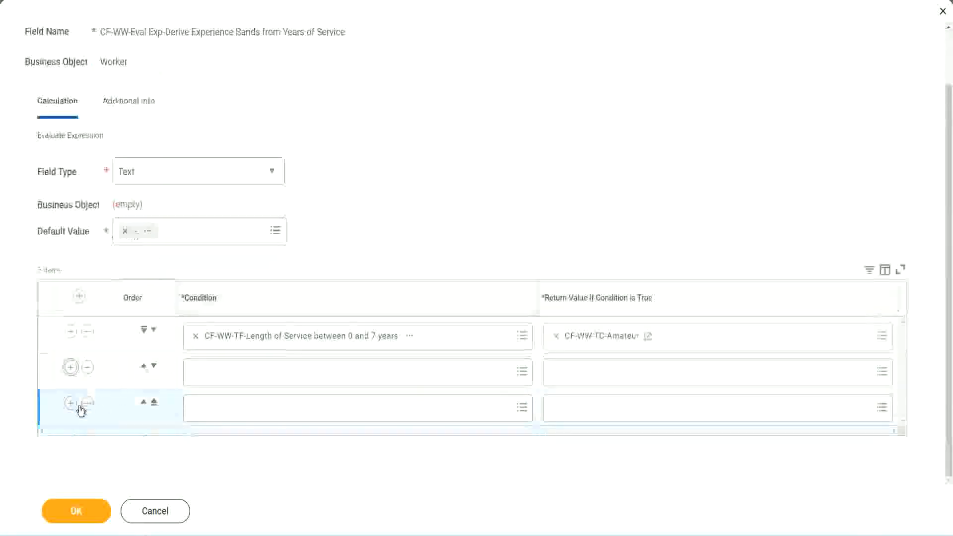
click(234, 371)
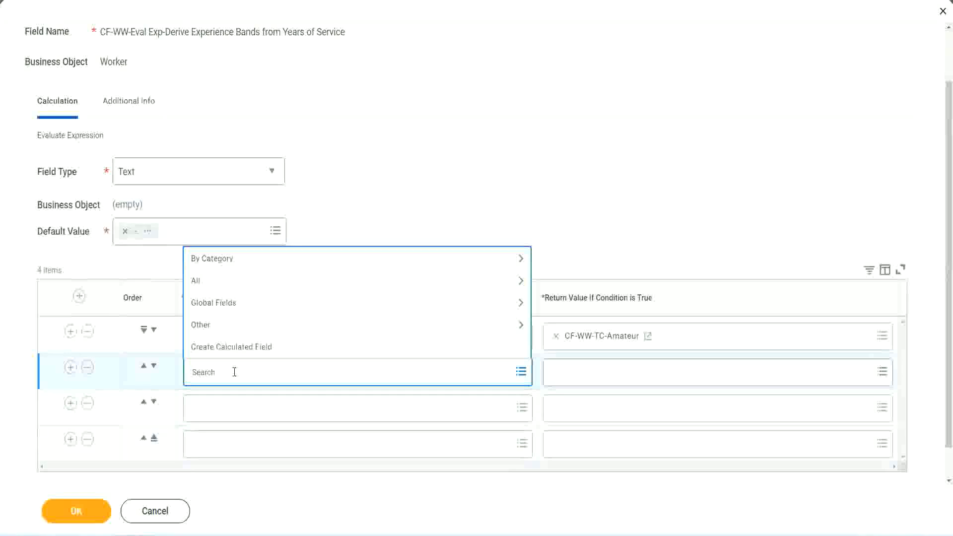
text(cf-ww)
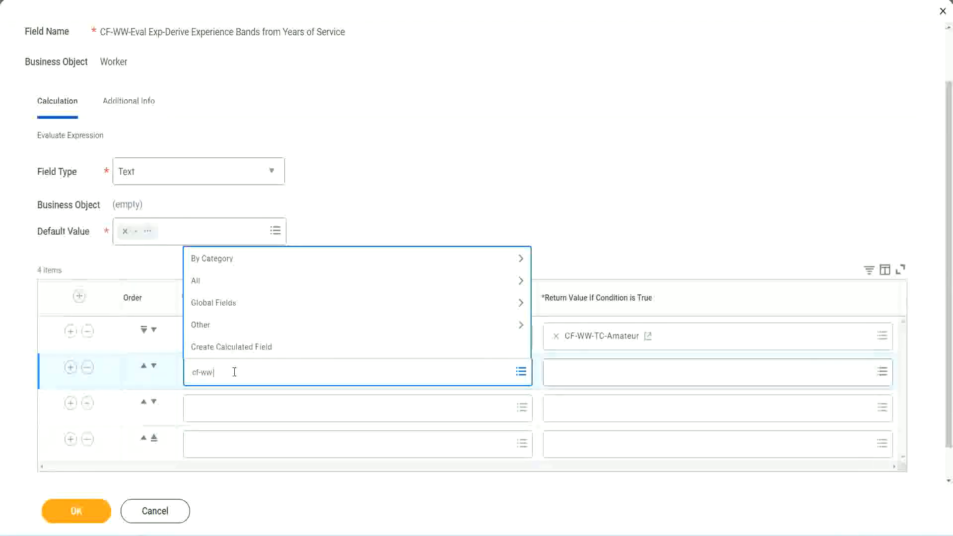
text(-tc)
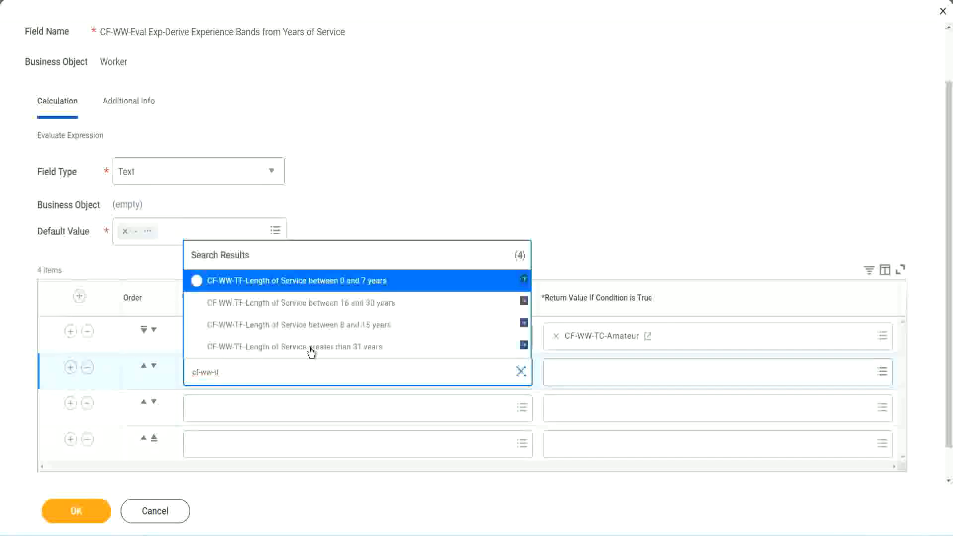
click(366, 327)
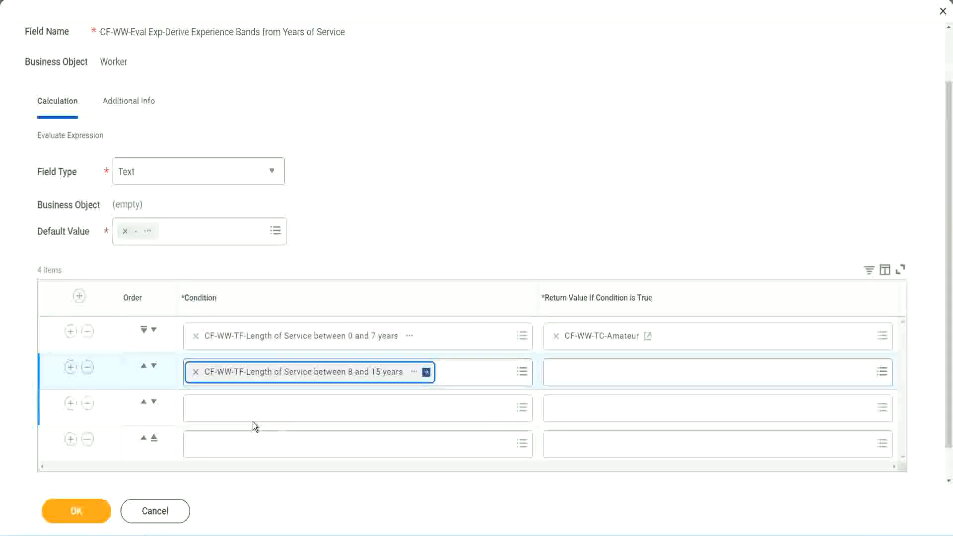
- Set the third row's condition to CF-WW-TF-Length of Service between 16 and 30 years
click(241, 407)
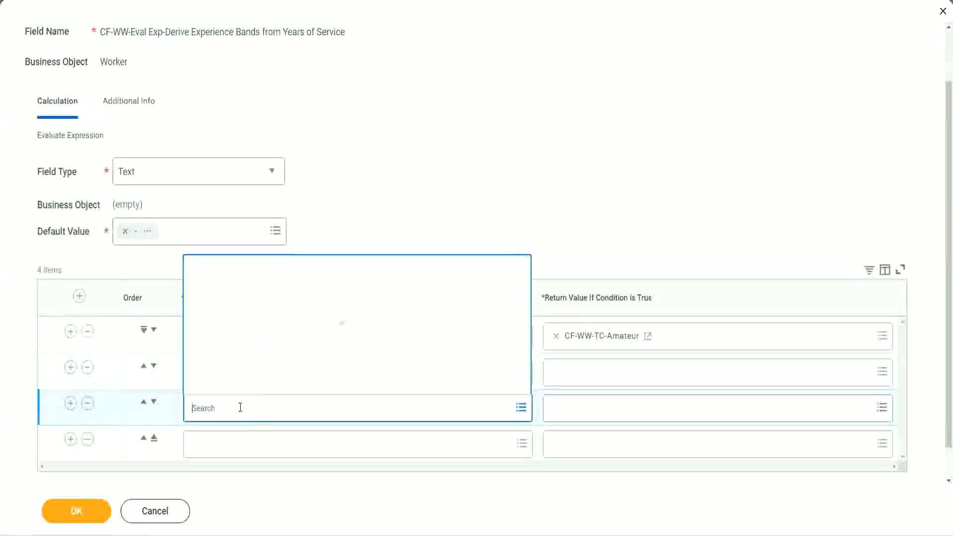
text(cf-ww-tf)
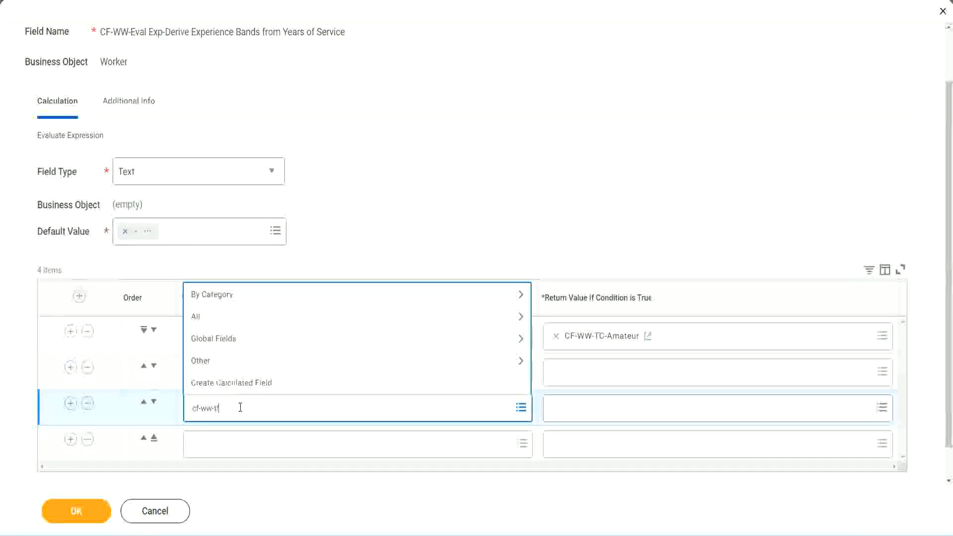
key(Return)
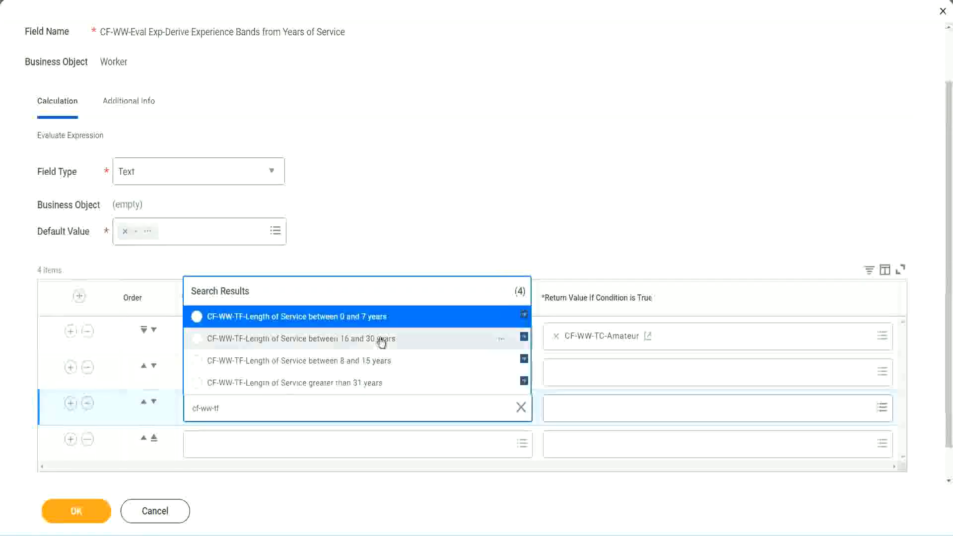
click(382, 342)
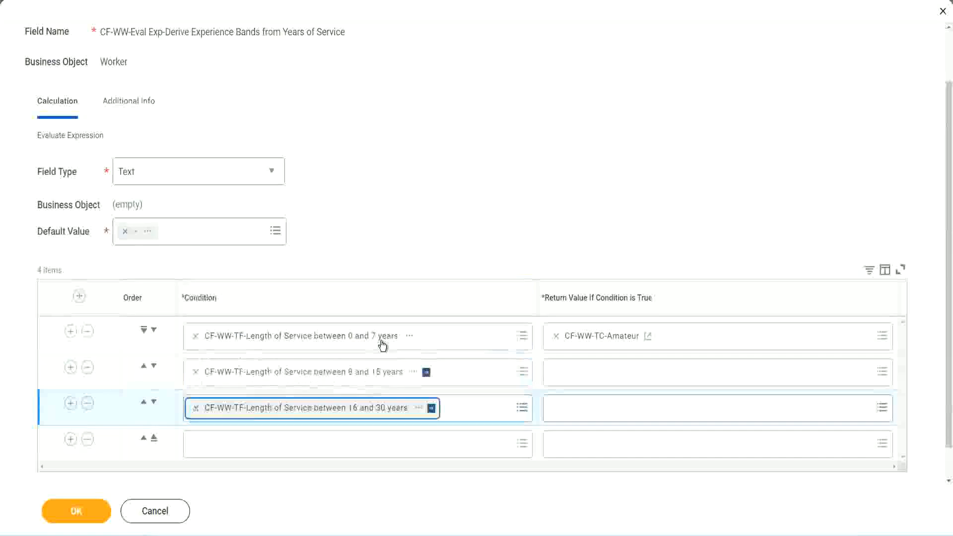
- Set the fourth row's condition to CF-WW-TF-Length of Service greater than 31 years
click(224, 446)
text(c)
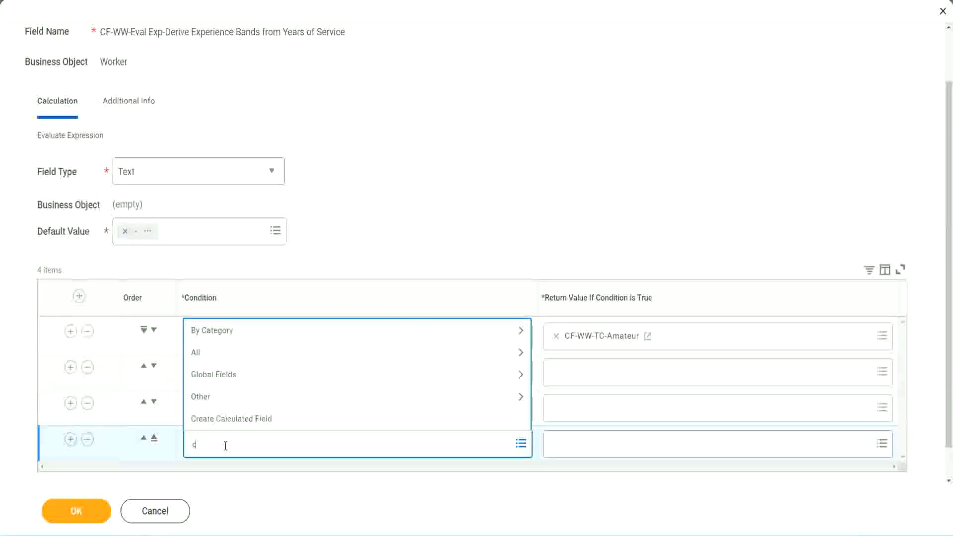
text(f-ww)
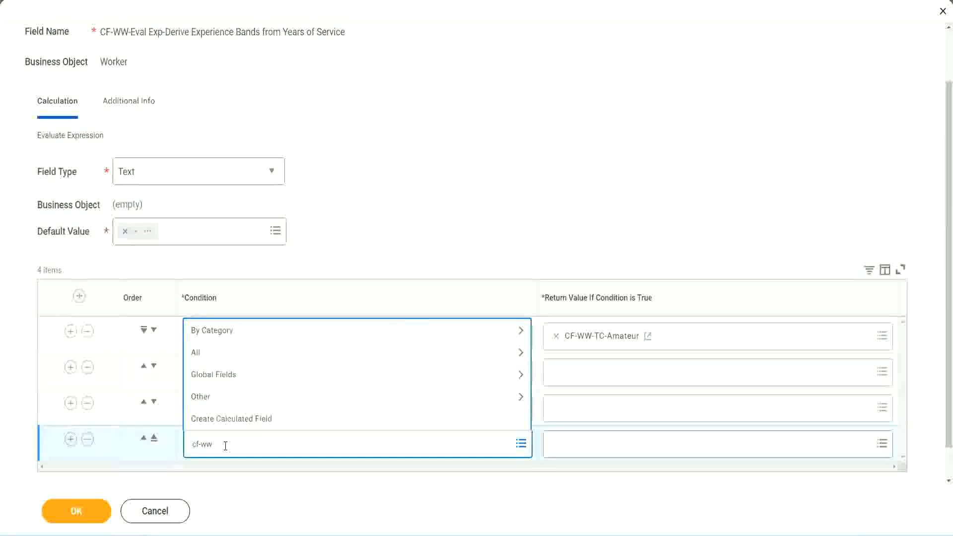
text( tf 31)
key(Return)
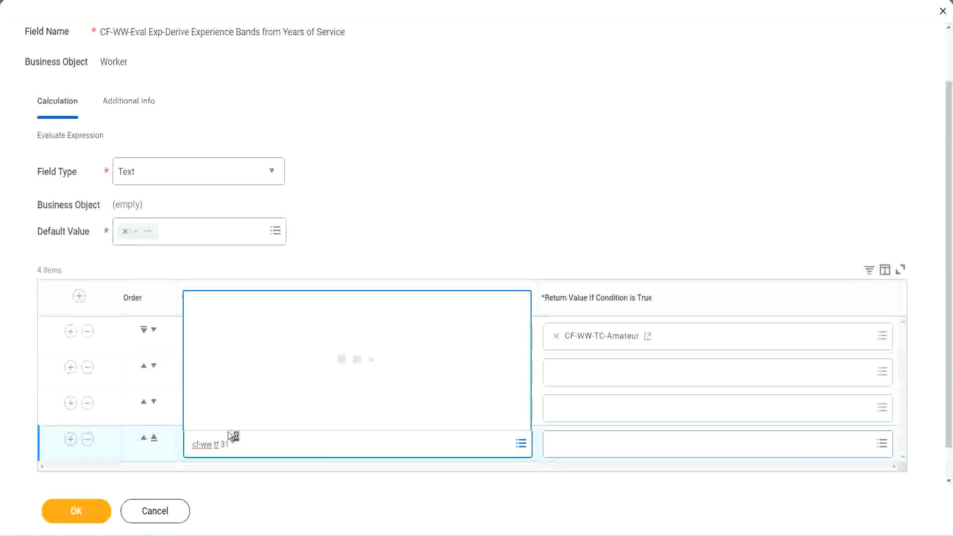
click(364, 379)
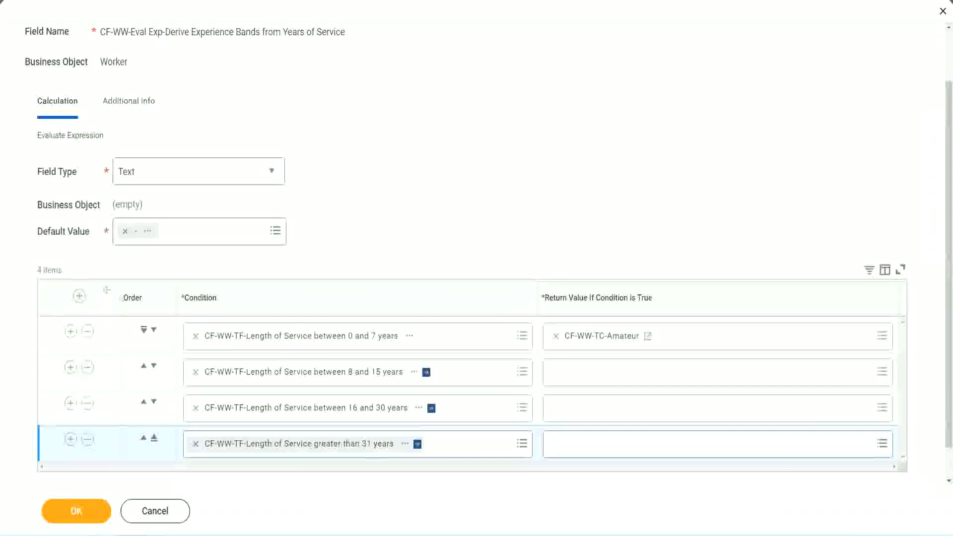
- Try reordering the conditions by moving the 8 and 15 years row above the 0 and 7 years row
drag(107, 290, 106, 393)
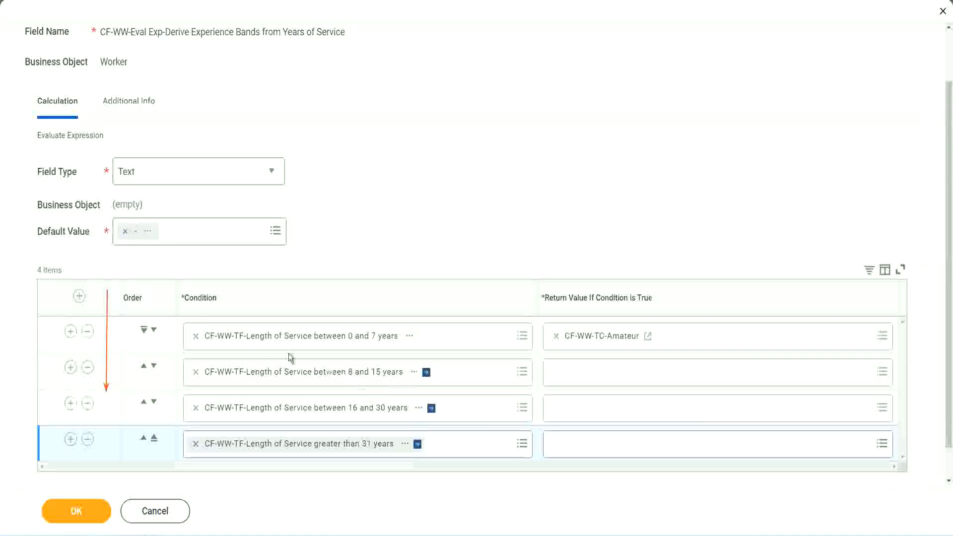
click(144, 368)
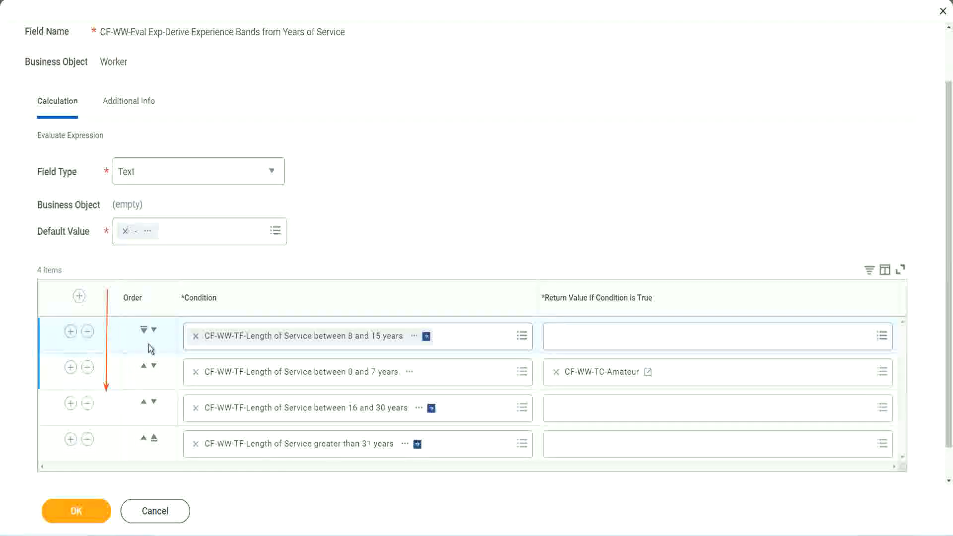
click(153, 330)
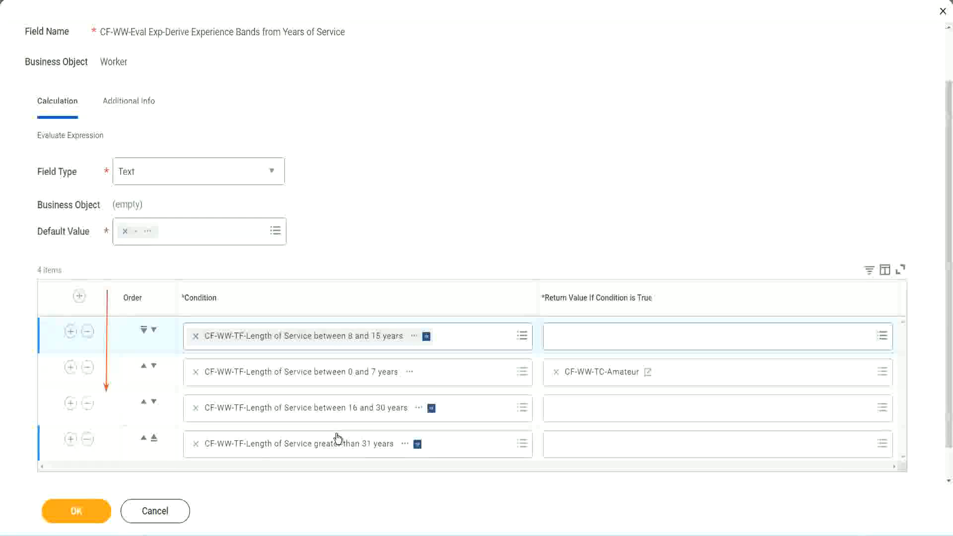
- Copy the text of the CF-WW-TC-Amateur return value and move the 8 and 15 years row below the 0 and 7 years row
right_click(603, 379)
click(627, 437)
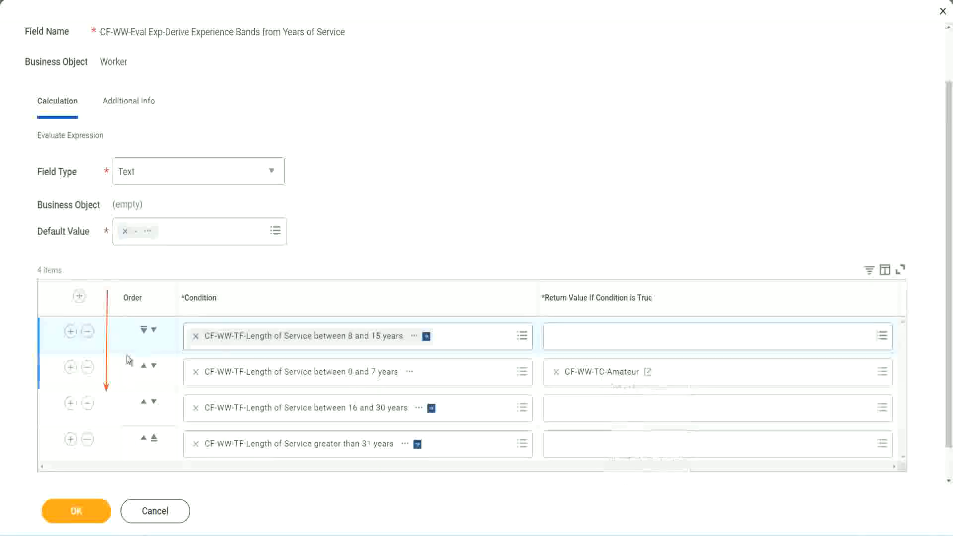
click(155, 330)
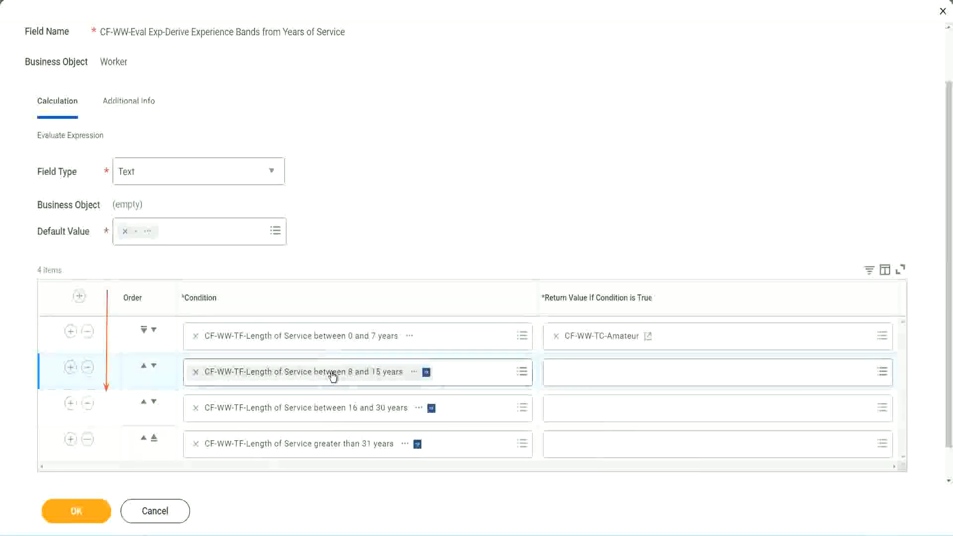
- Create a calculated field named CF-WW-TC-Experienced on Global with the Text Constant function for the second row's return value
click(560, 376)
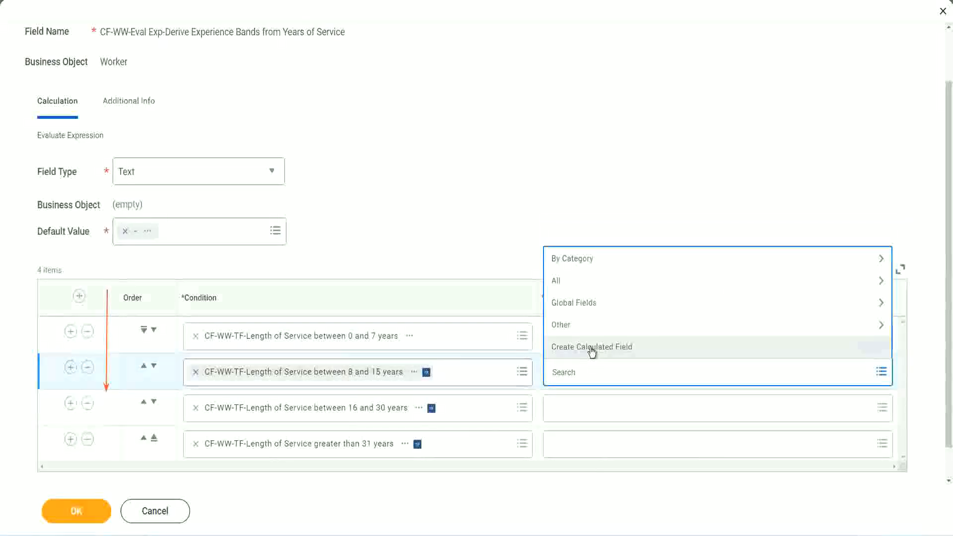
click(591, 347)
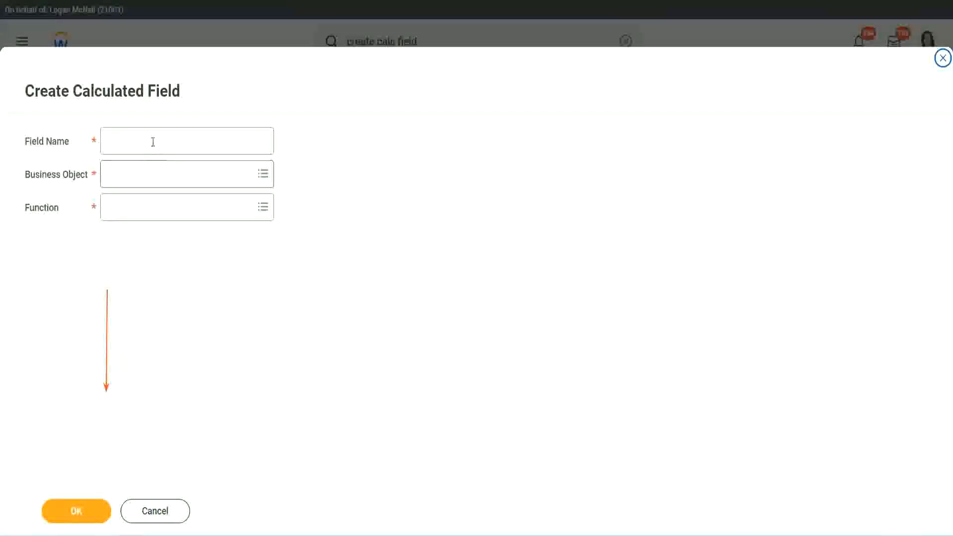
click(151, 141)
key(ctrl+v)
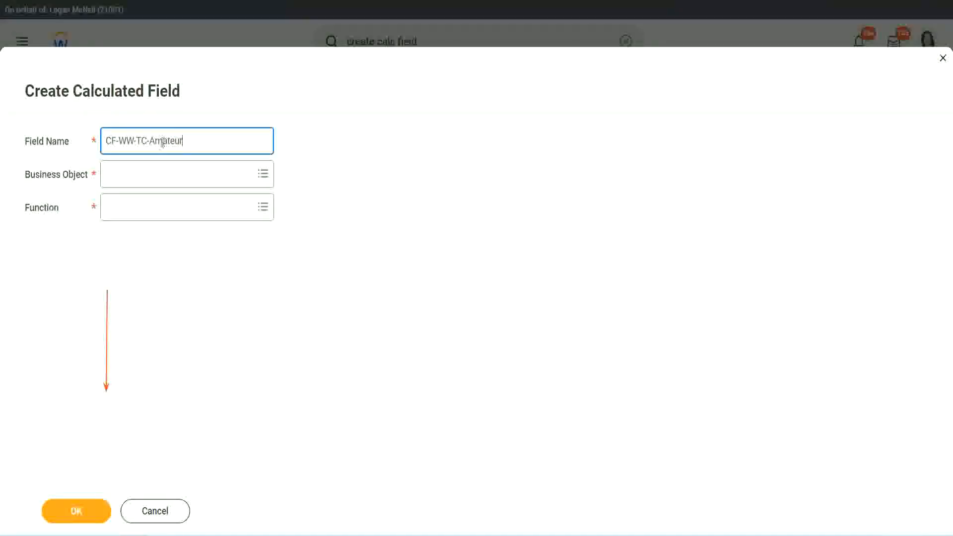
double_click(163, 142)
text(Experien)
text(ced)
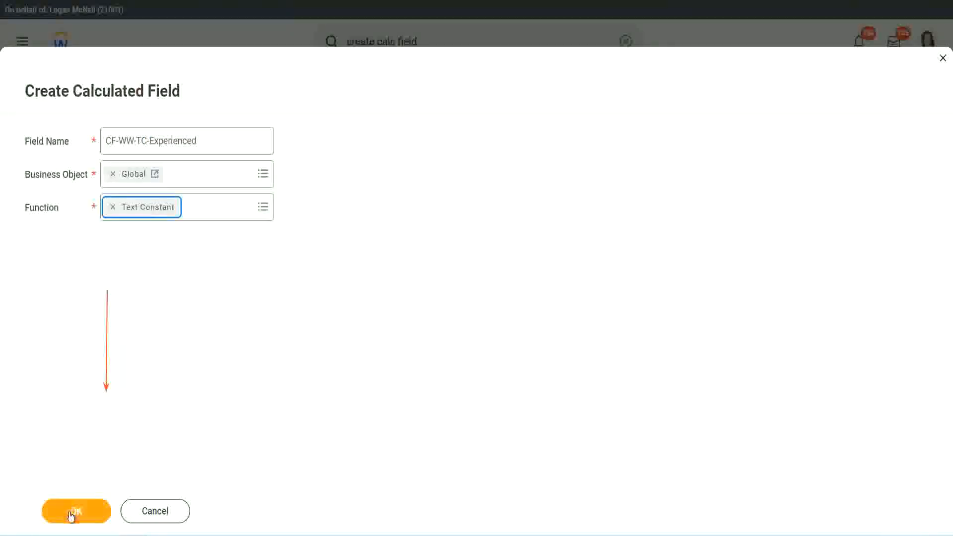
click(76, 511)
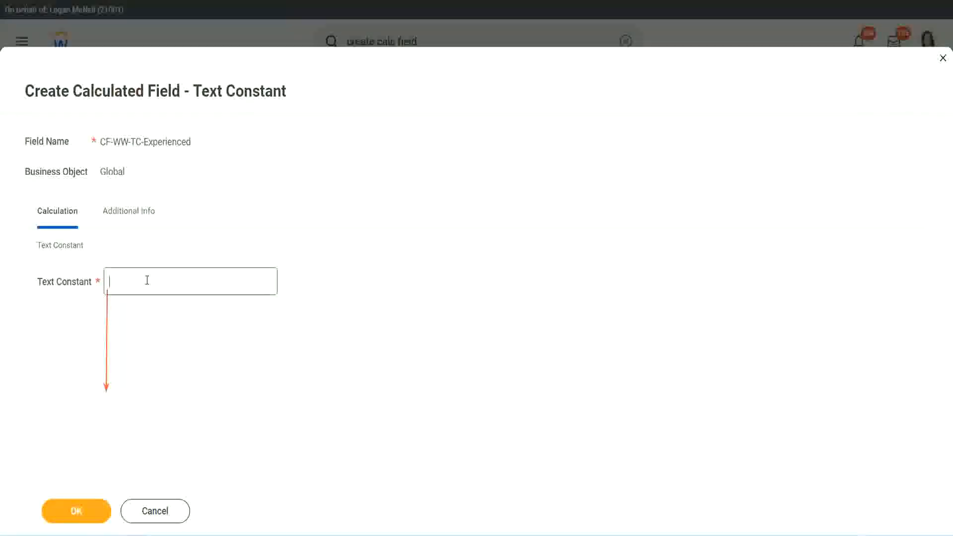
- Set the text constant to Experienced and save the calculated field as the second row's return value
click(145, 282)
text(Experienced)
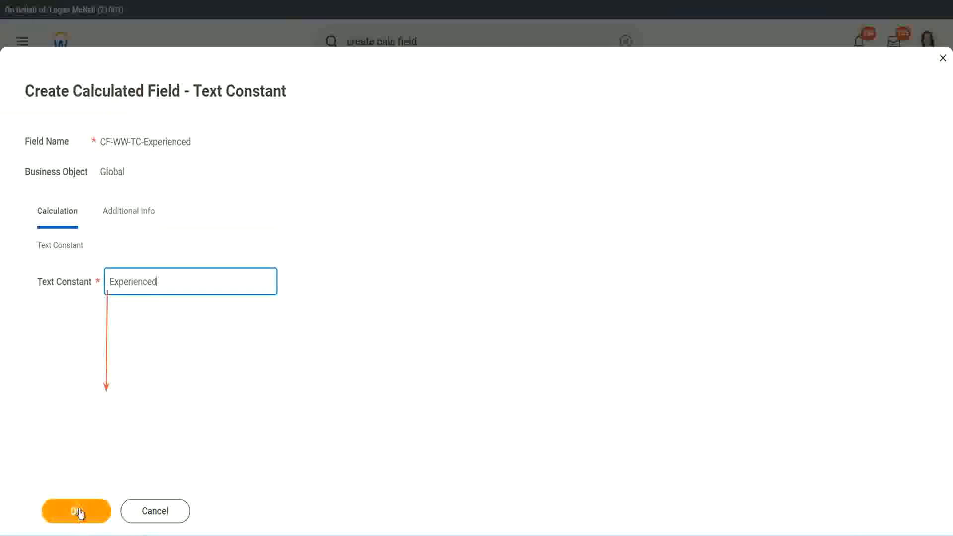
click(79, 509)
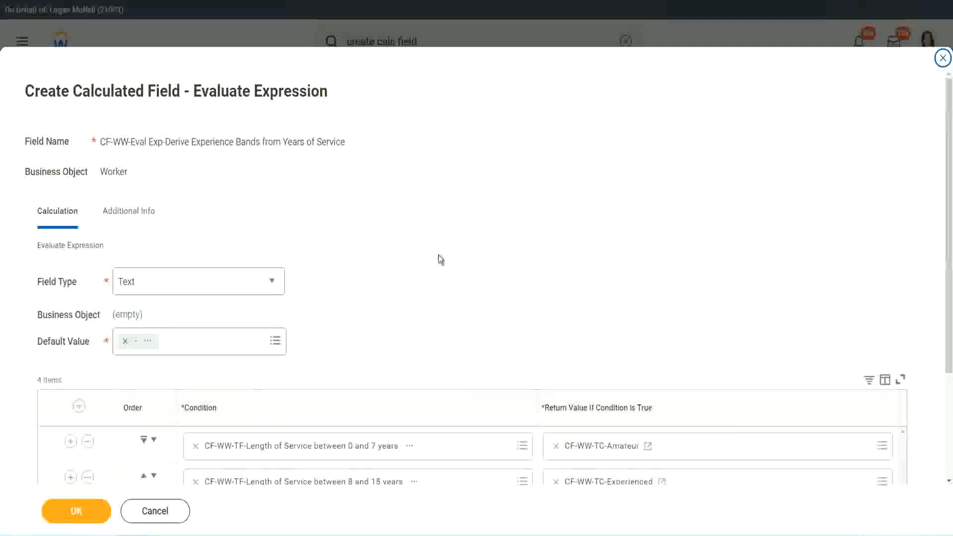
- Start a new calculated field for the third row's return value, paste CF-WW-TC-Amateur as its name, and check the band names in the text-editor notes
scroll(440, 258, down, 2)
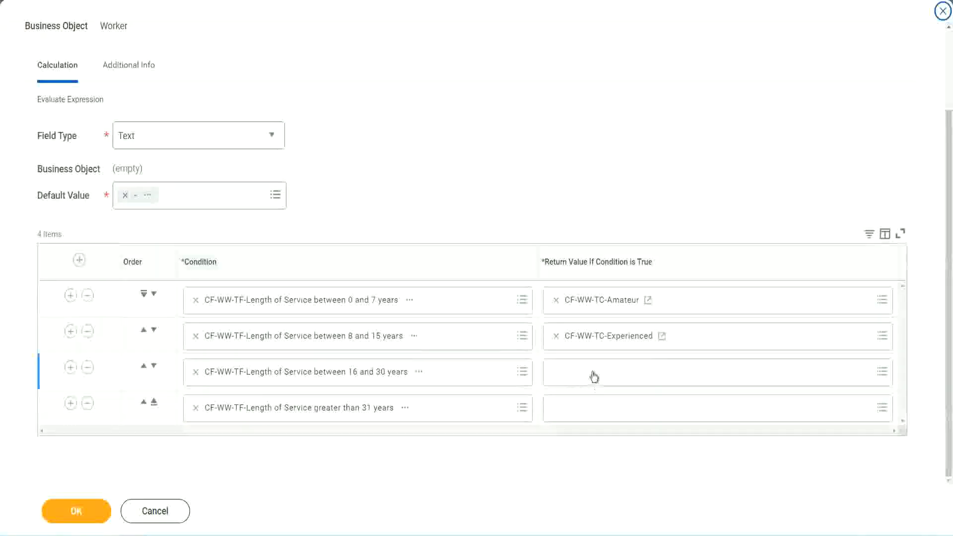
click(593, 372)
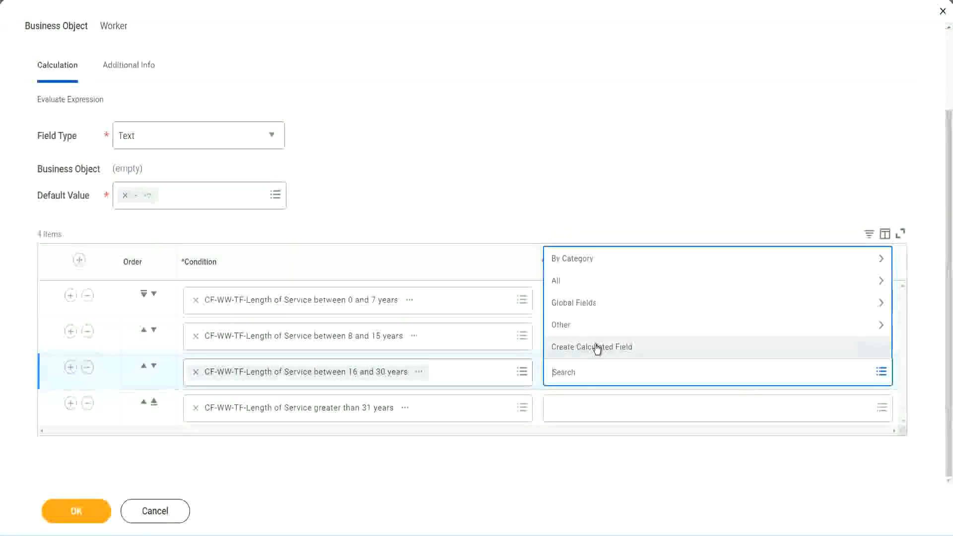
click(596, 348)
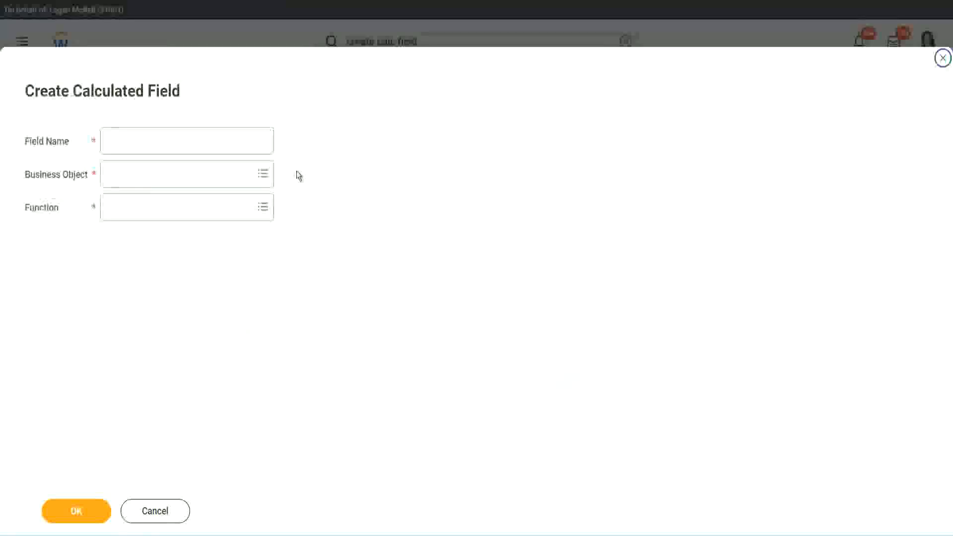
click(202, 141)
text(CF-WW-TC-Annualized)
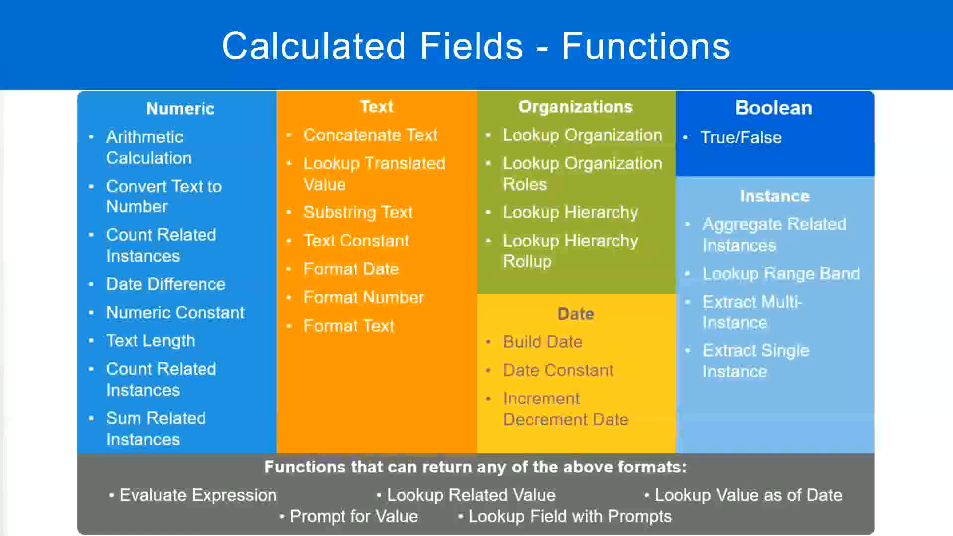
key(alt+Tab)
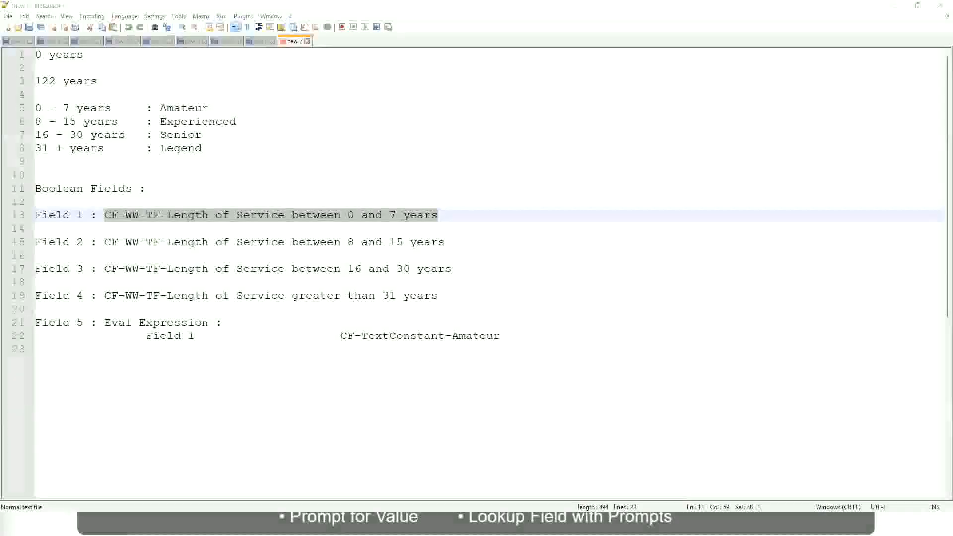
key(alt+Tab)
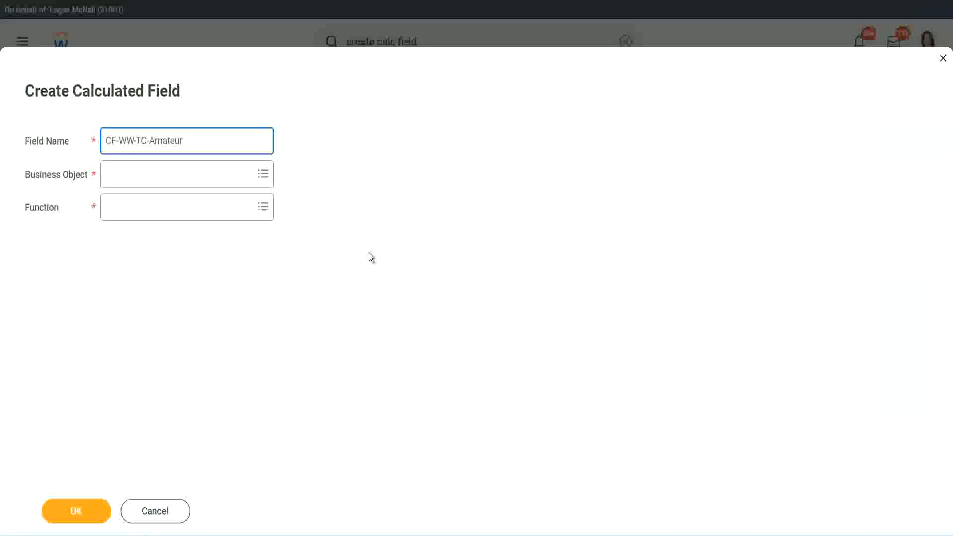
- Set the business object of the third row's new calculated field to Global
click(109, 174)
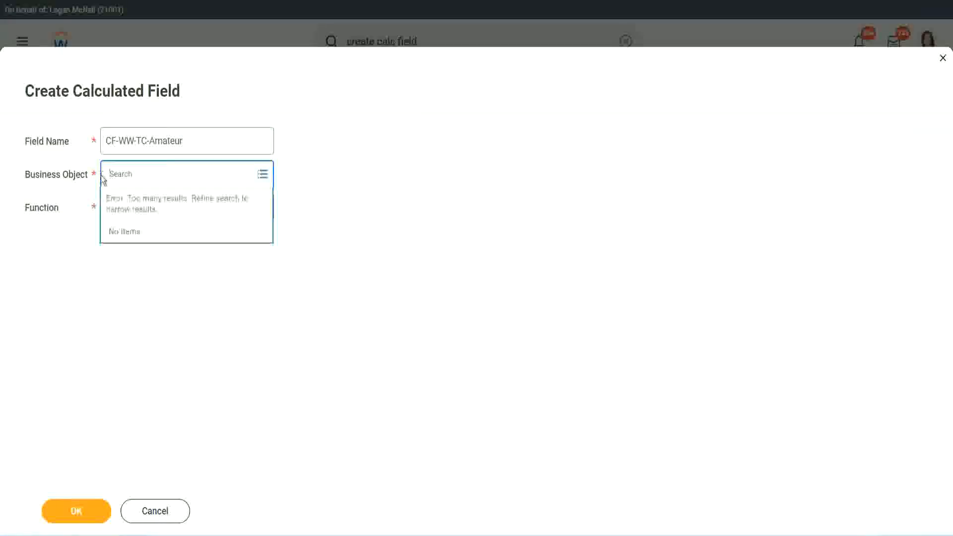
text(global)
key(Return)
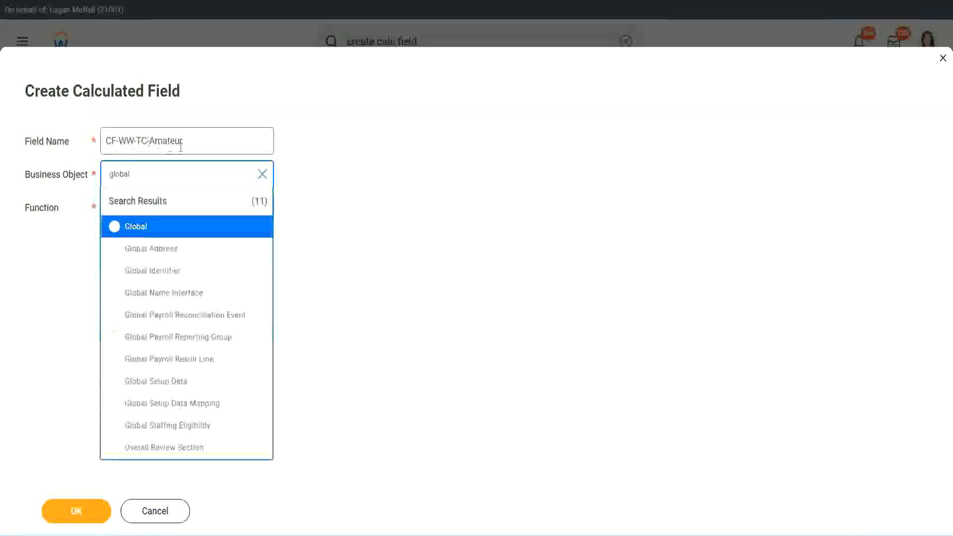
click(134, 229)
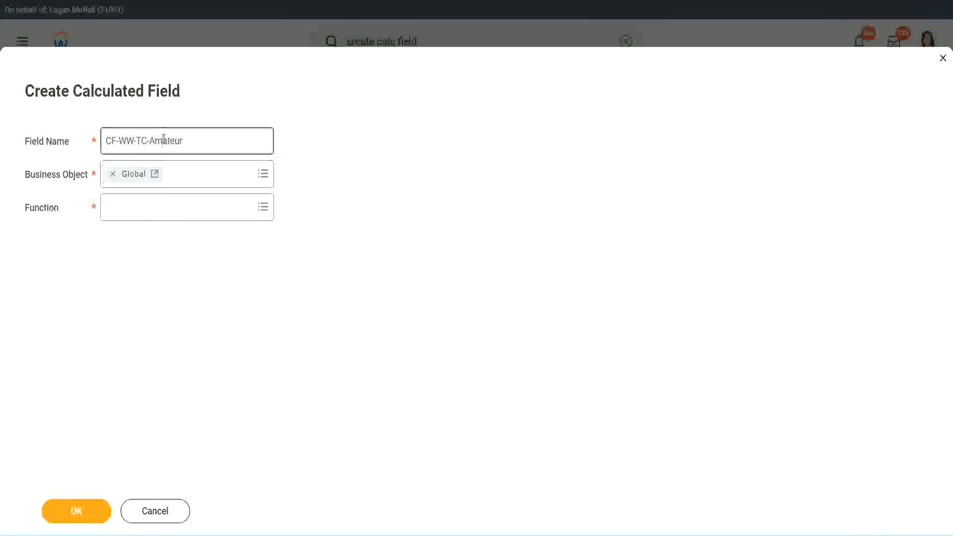
- Rename the third row's new calculated field CF-WW-TC-Senior and create it with the Text Constant function
double_click(174, 141)
text(Senior)
click(153, 216)
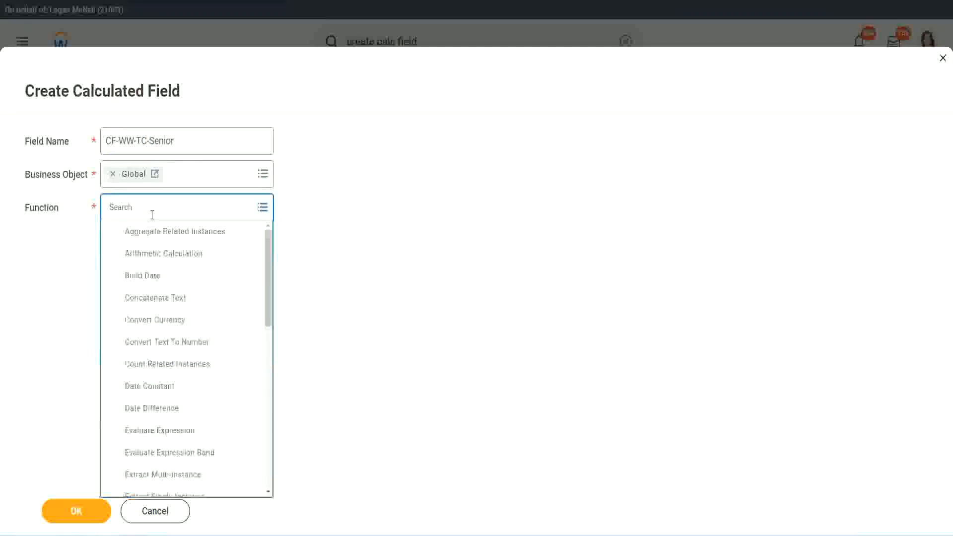
text(tc)
click(150, 253)
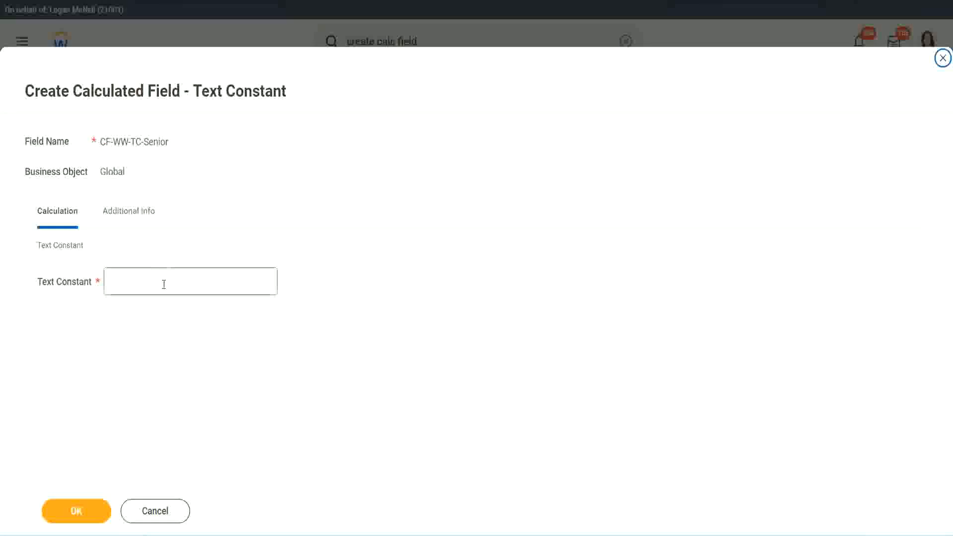
- Set the text constant to Senior and save the calculated field as the third row's return value
click(160, 278)
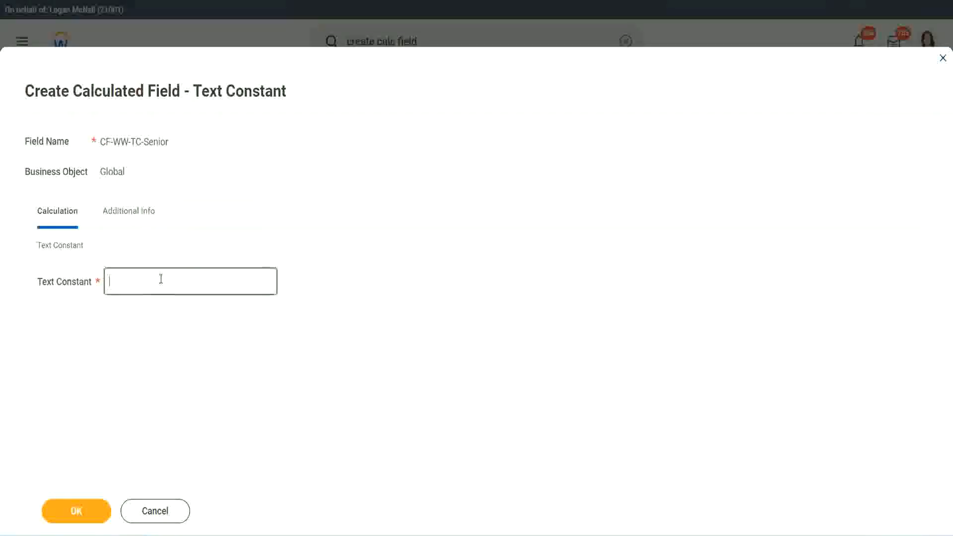
text(Senior)
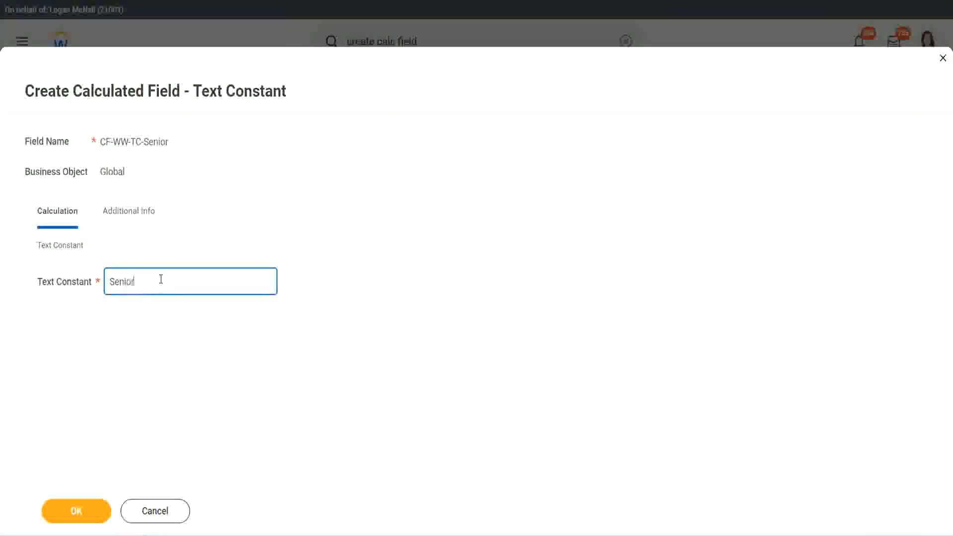
click(94, 519)
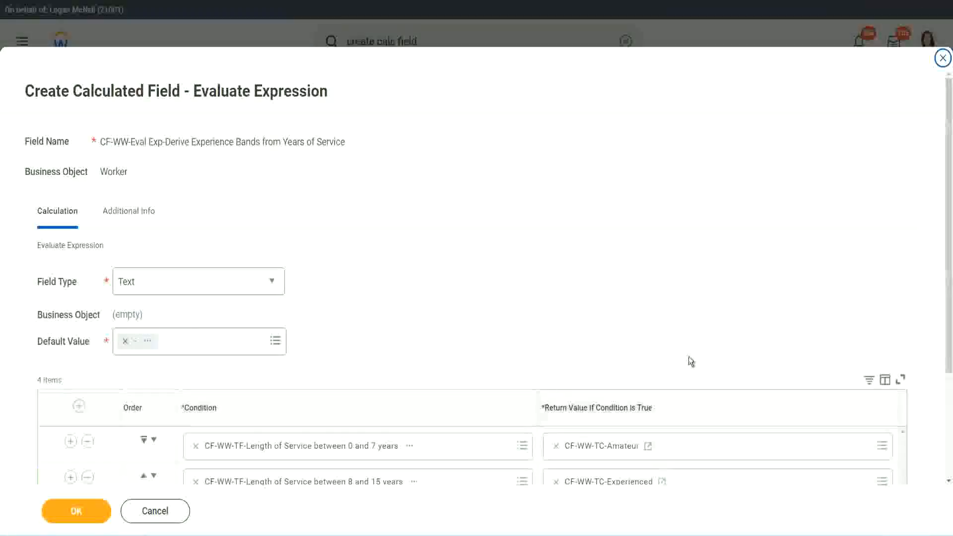
- Start a new calculated field for the fourth row's return value and name it CF-WW-TC-Legend, reusing the copied third-row field name
scroll(689, 358, down, 3)
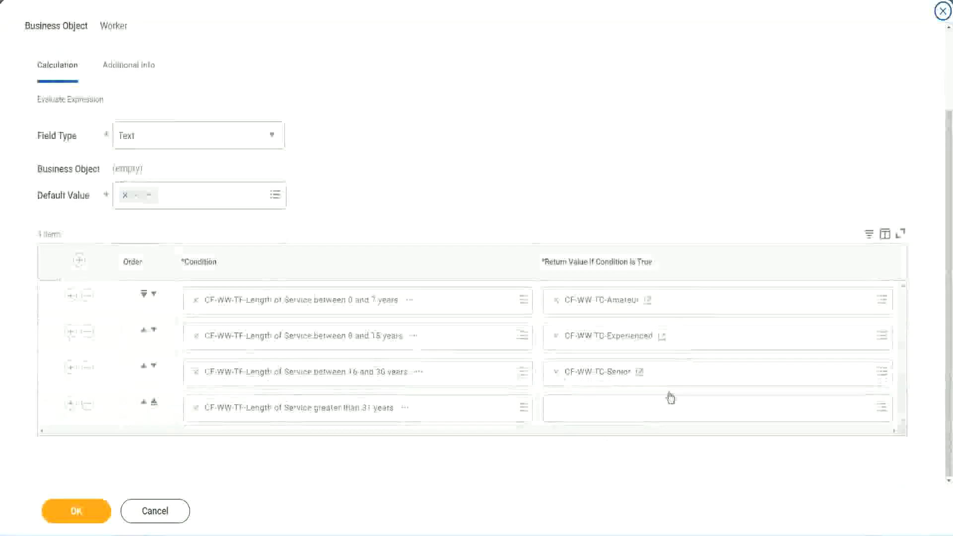
right_click(581, 378)
click(602, 426)
click(581, 415)
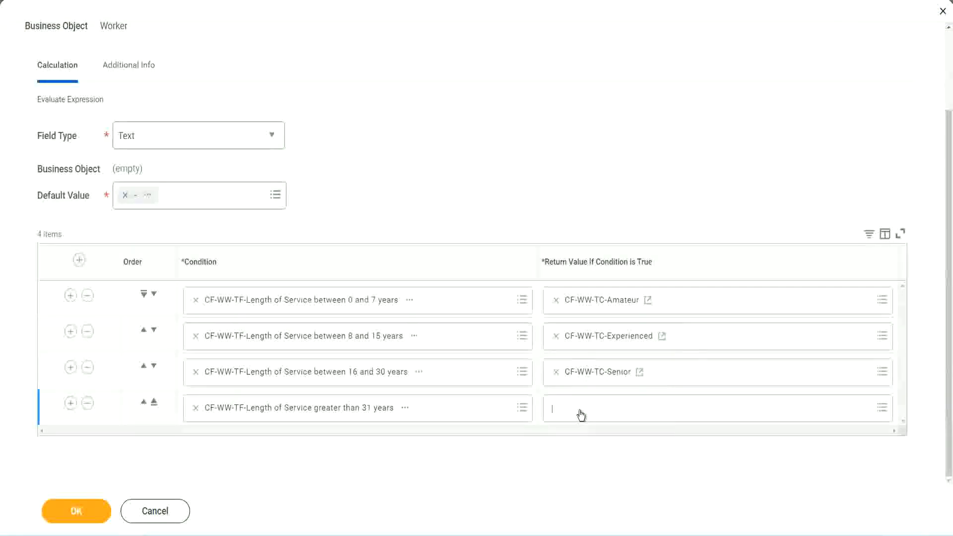
click(590, 387)
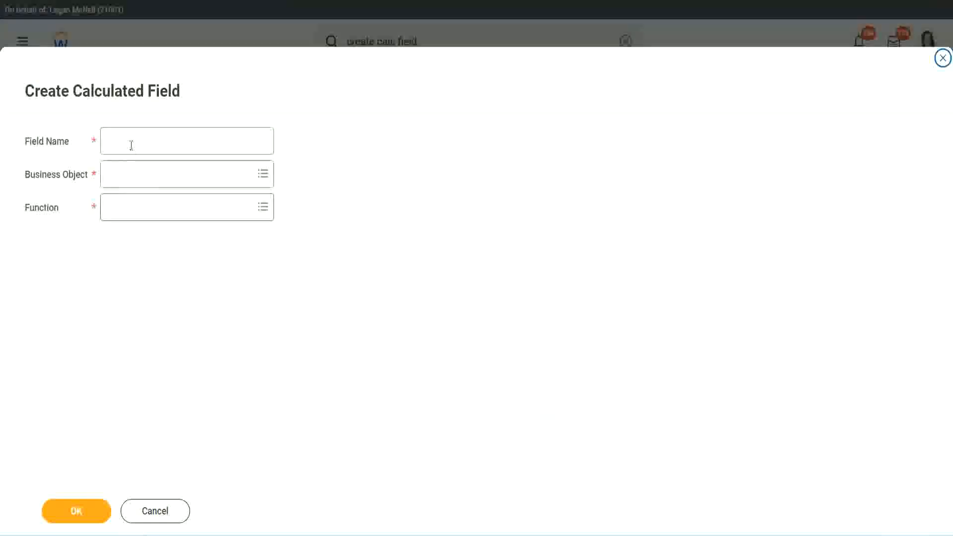
click(132, 144)
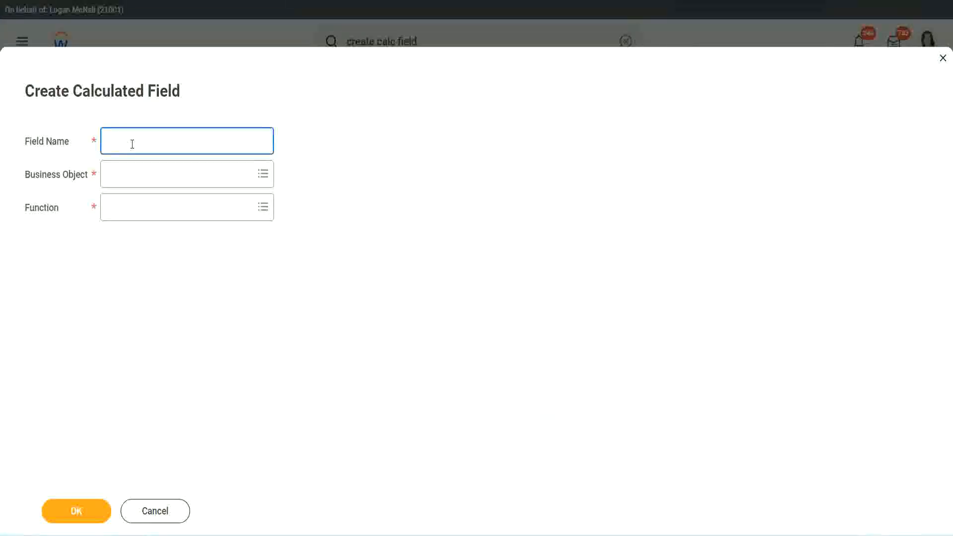
key(ctrl+v)
double_click(161, 141)
text(Legen)
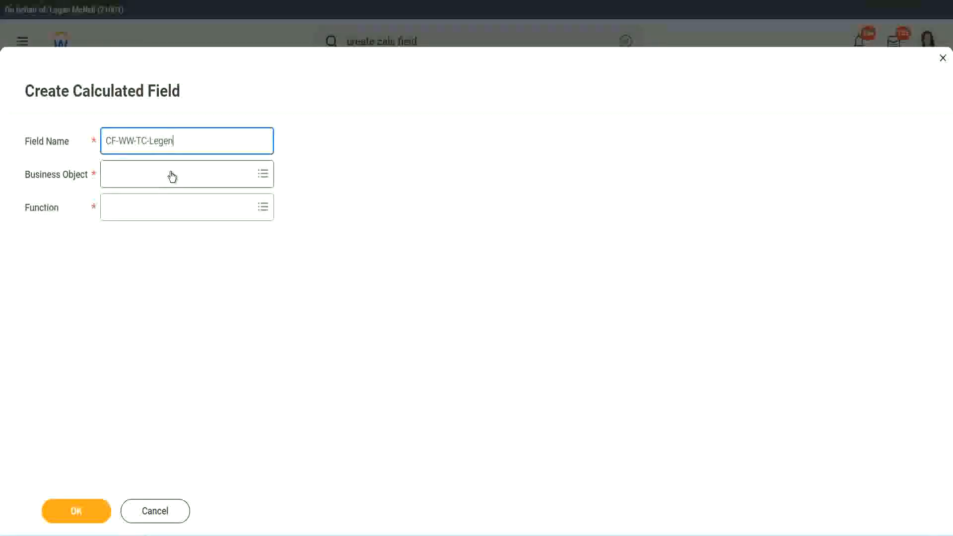
- Set CF-WW-TC-Legend's business object to Global and its function to Text Constant, and continue to its calculation
click(134, 181)
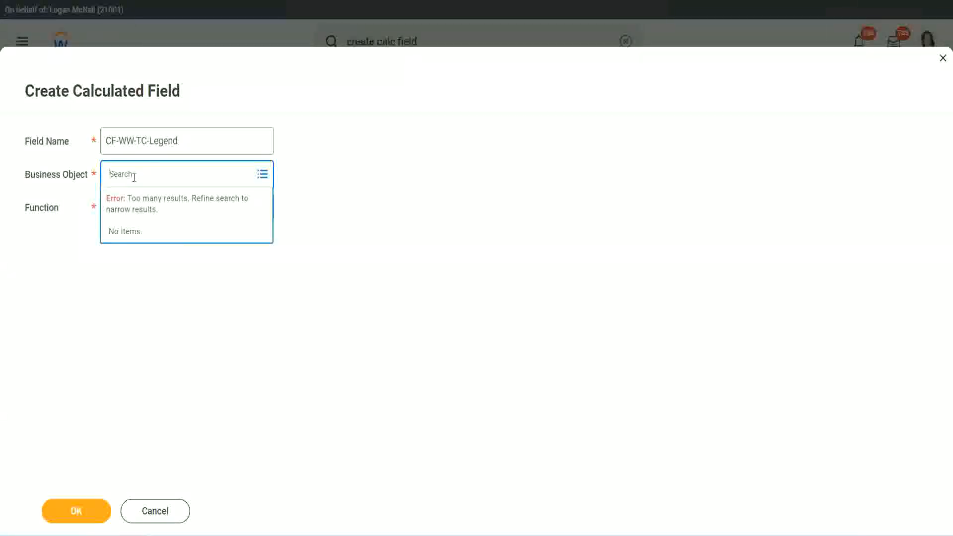
text(Global)
key(Return)
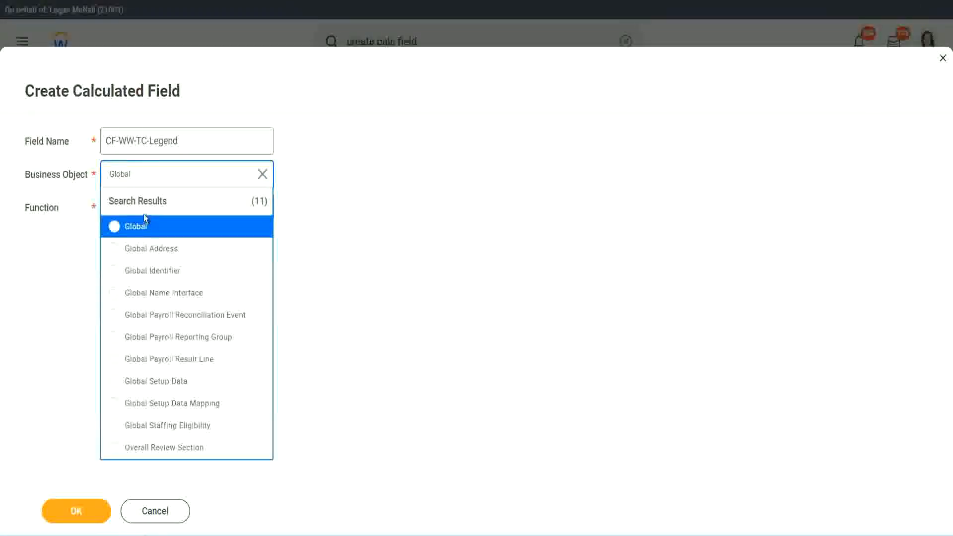
click(141, 228)
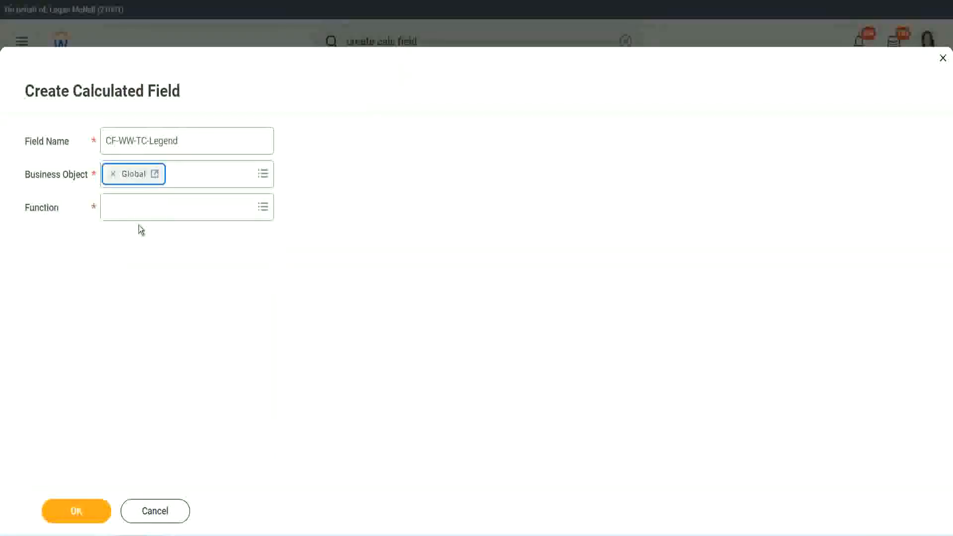
click(139, 206)
text(tc)
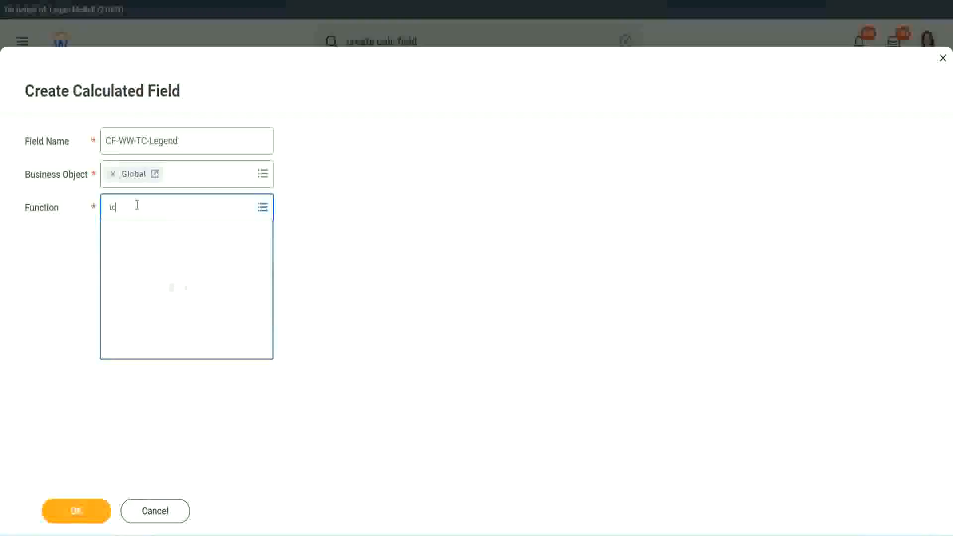
key(Return)
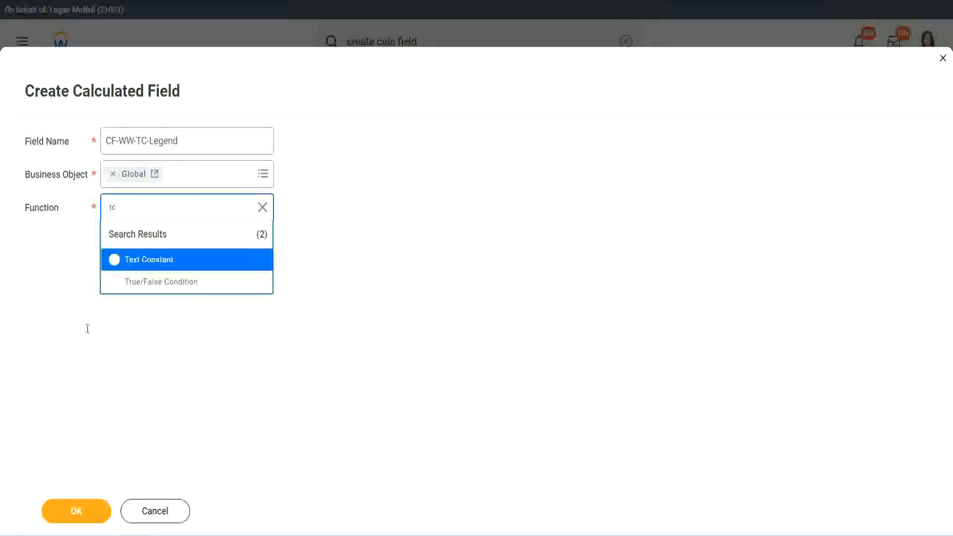
click(184, 260)
click(72, 510)
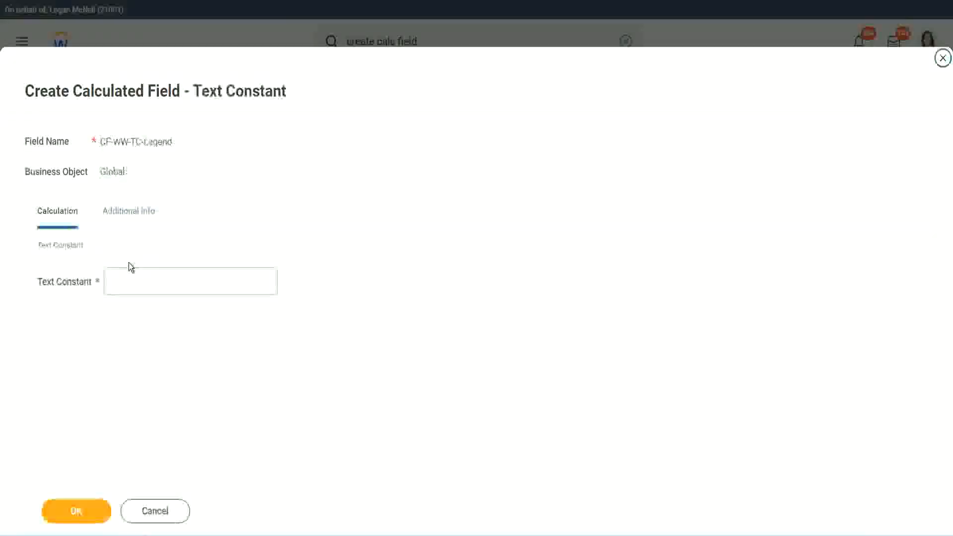
- Set the text constant to Legend and save the calculated field as the fourth row's return value
click(123, 282)
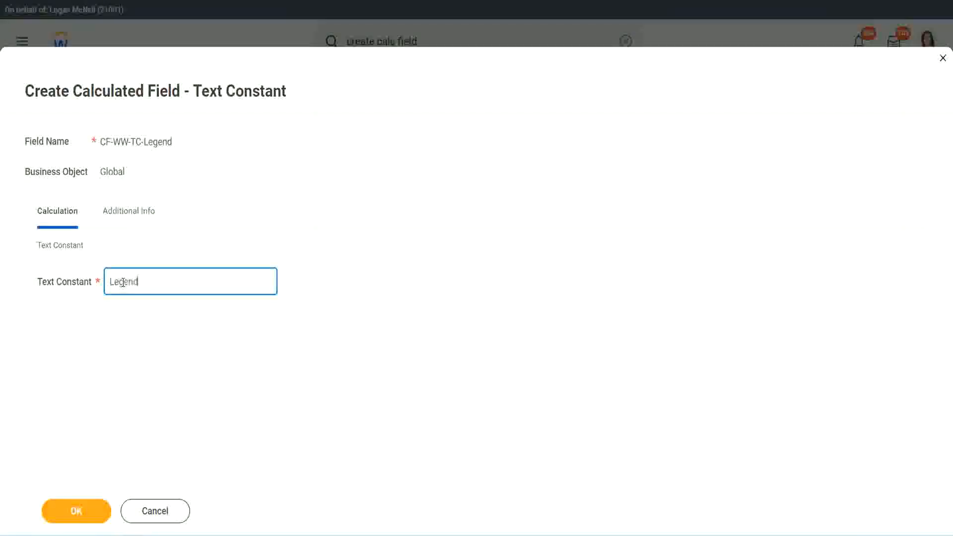
click(82, 511)
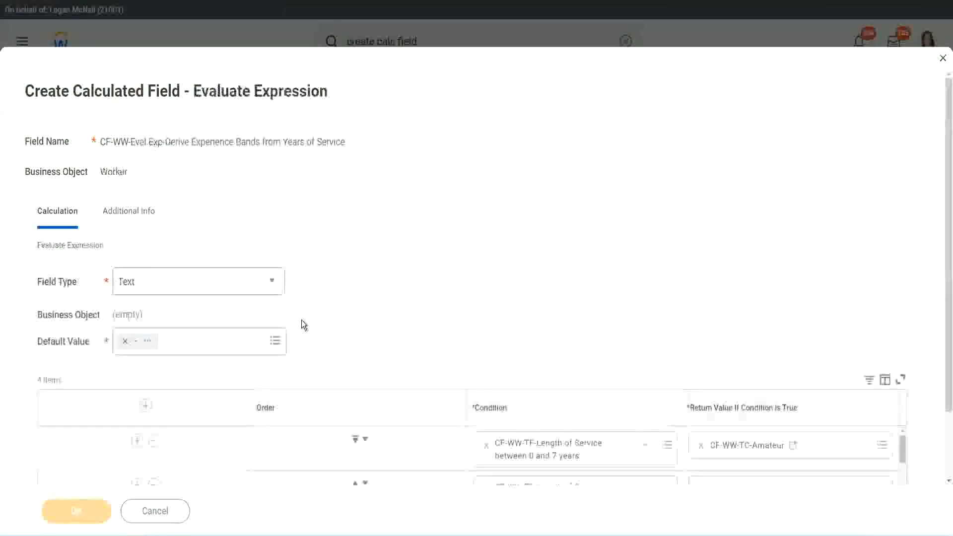
- Review the four length-of-service conditions with their return values and save the Evaluate Expression calculated field
scroll(505, 266, down, 3)
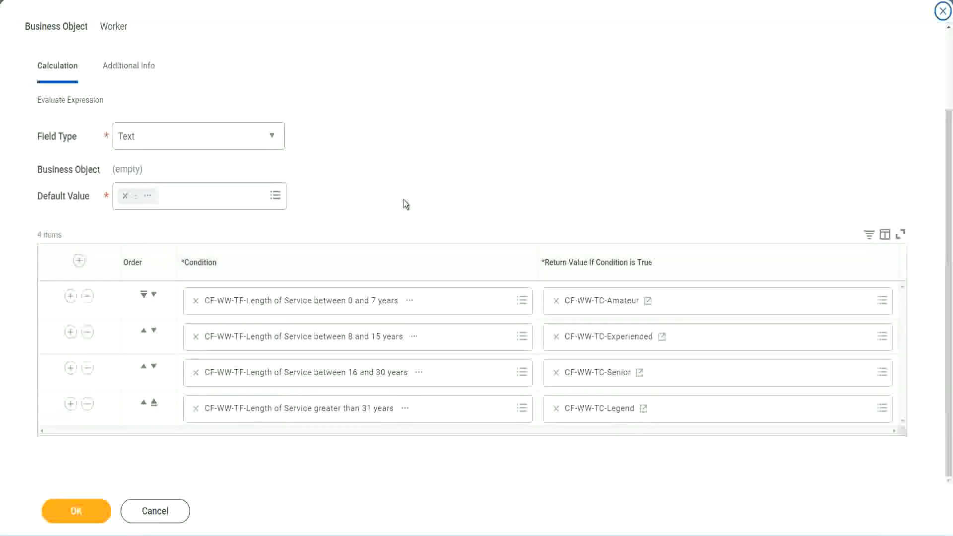
scroll(404, 199, up, 2)
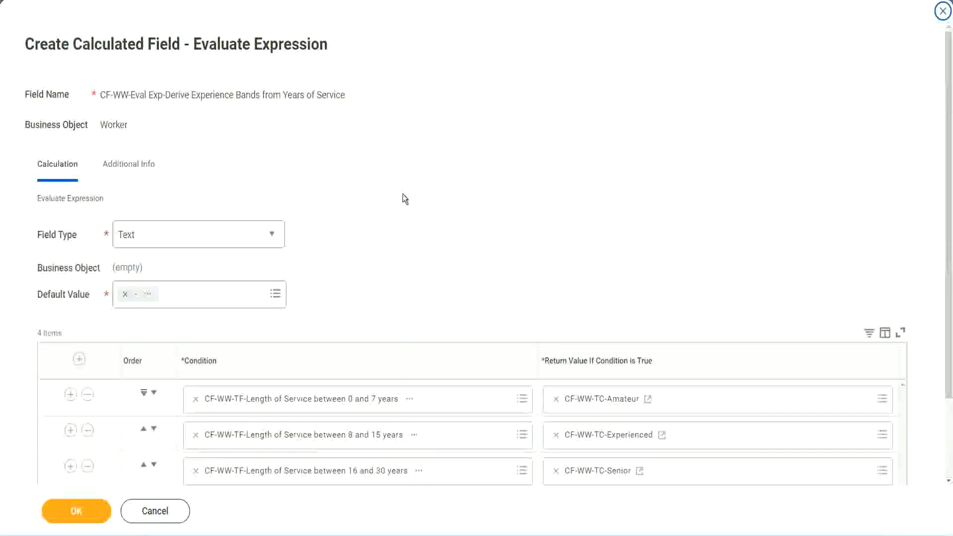
scroll(403, 198, down, 2)
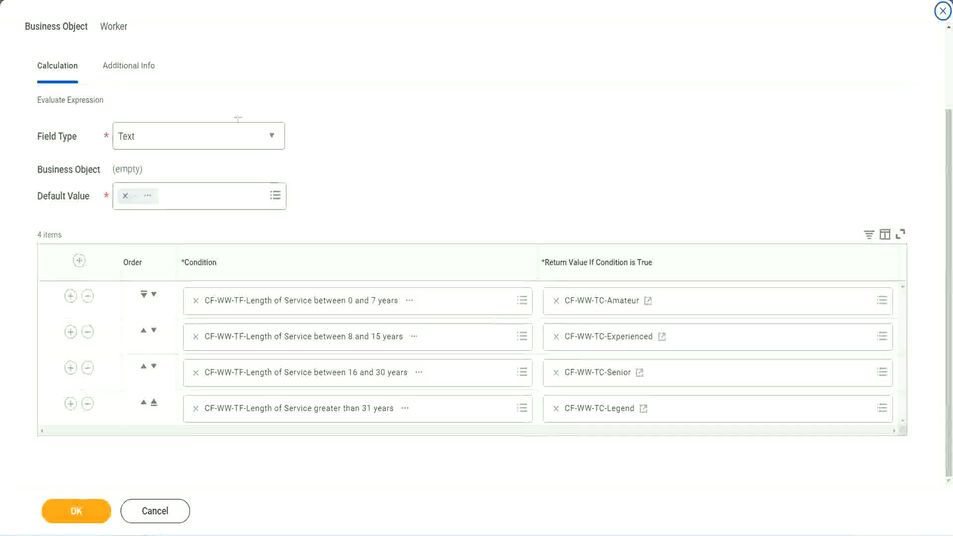
drag(609, 140, 618, 240)
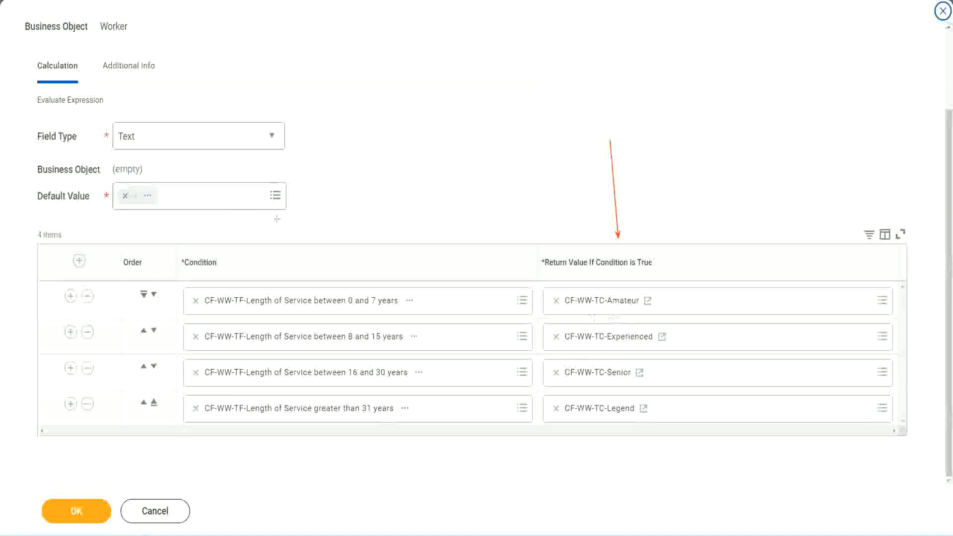
drag(119, 86, 122, 119)
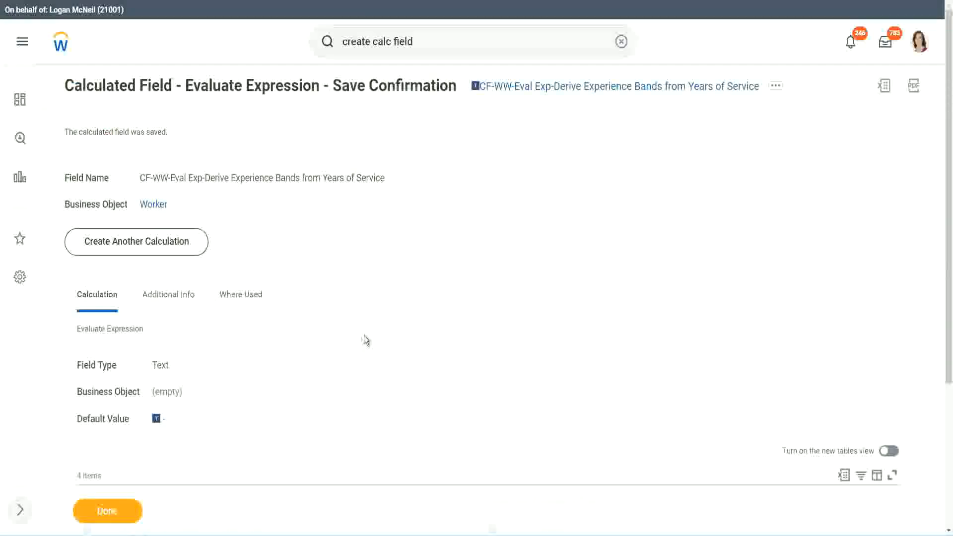
- Check the saved field's condition table and copy the name of the Evaluate Expression calculated field
scroll(364, 332, down, 4)
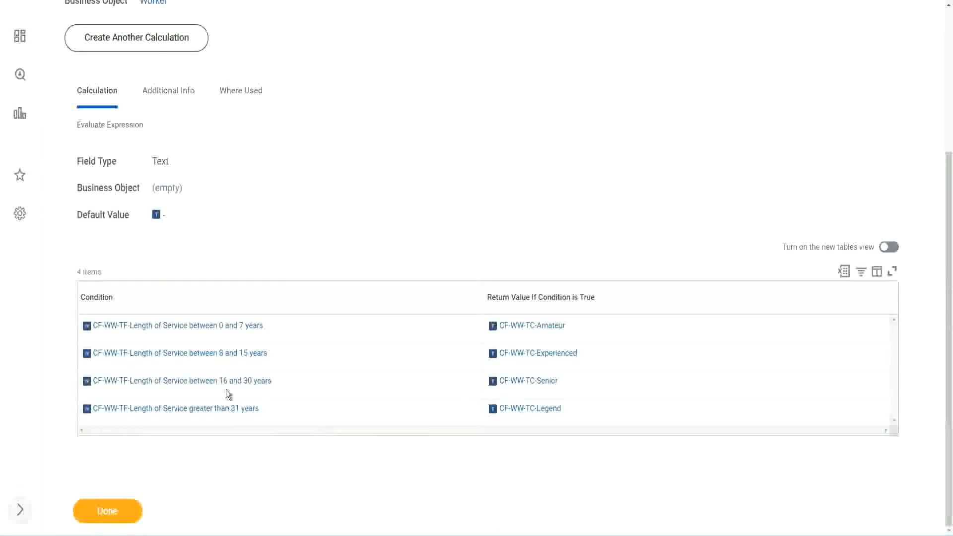
scroll(278, 287, up, 4)
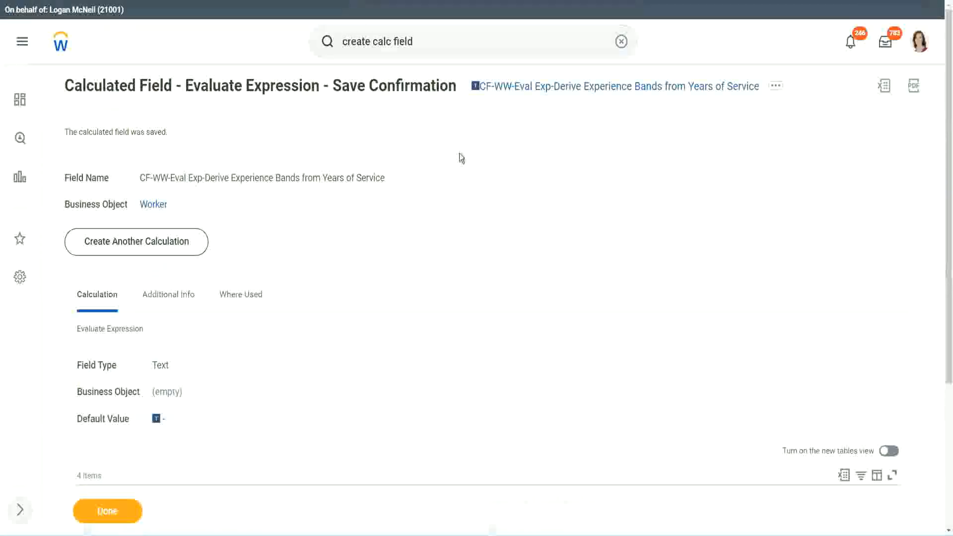
right_click(557, 93)
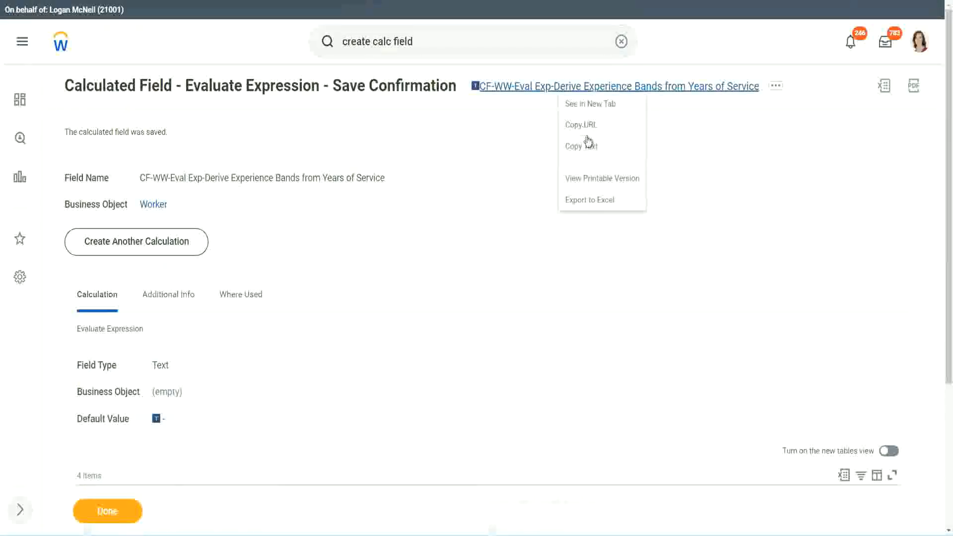
click(586, 148)
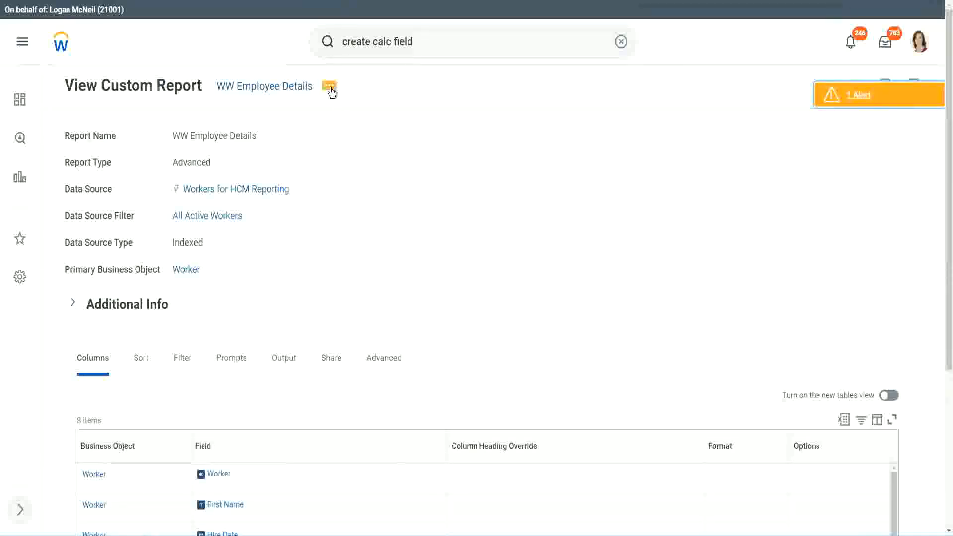
- Open the WW Employee Details custom report for editing at its column list
click(331, 91)
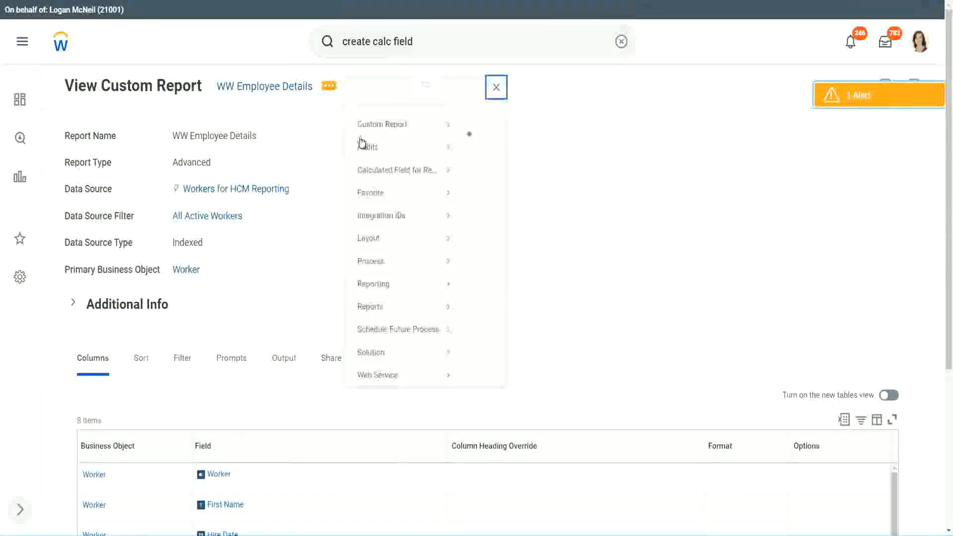
mouse_move(387, 142)
click(479, 141)
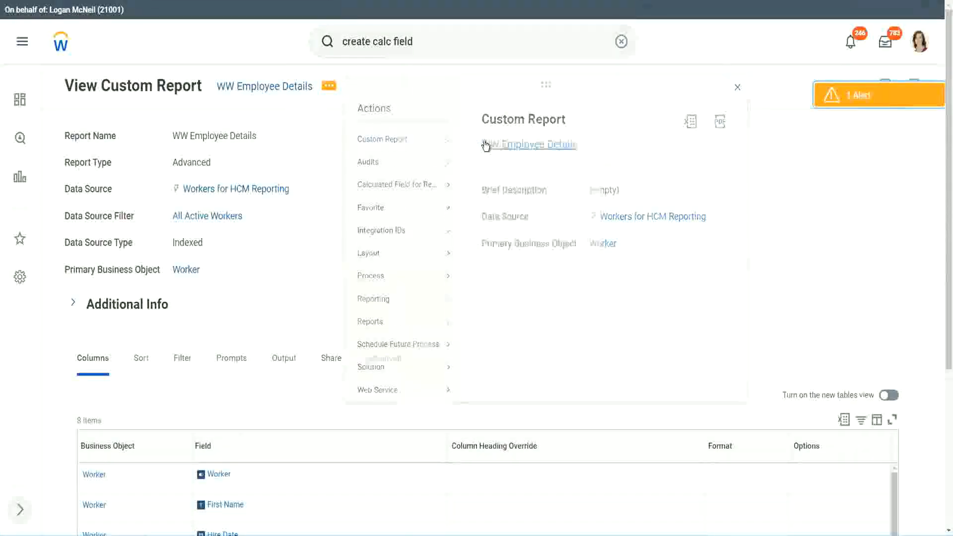
scroll(346, 213, down, 4)
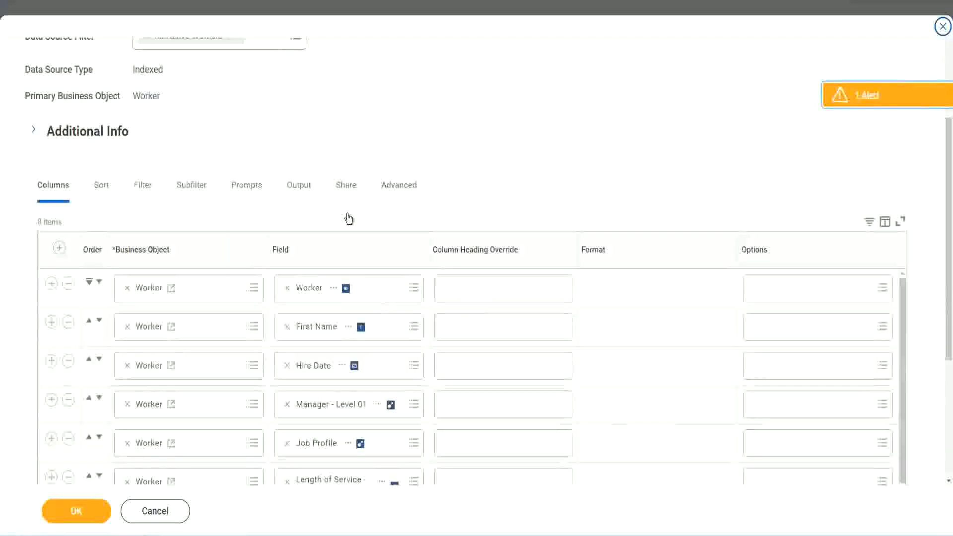
scroll(349, 219, down, 2)
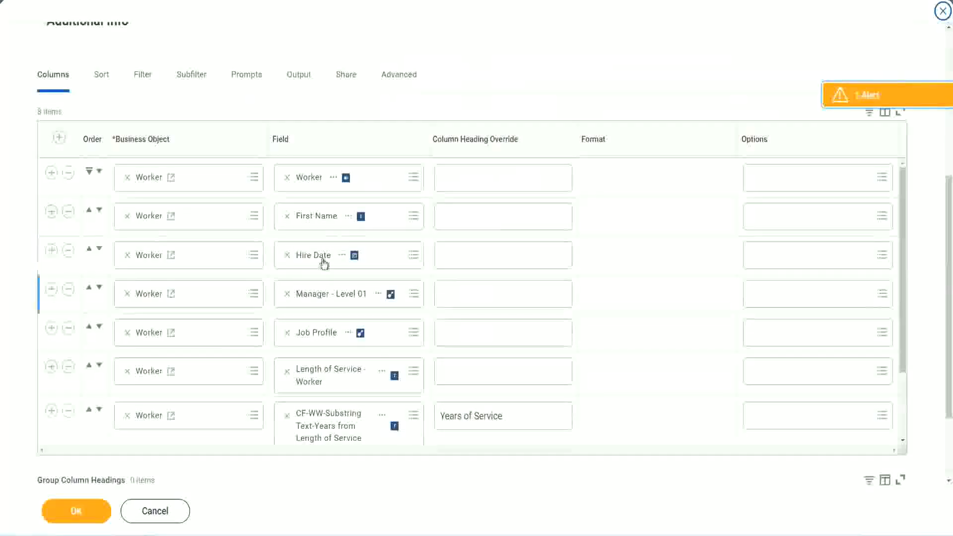
- Add a Worker column row, move it to the end of the report's columns, and remove the Years of Service substring column
click(52, 411)
scroll(335, 287, down, 1)
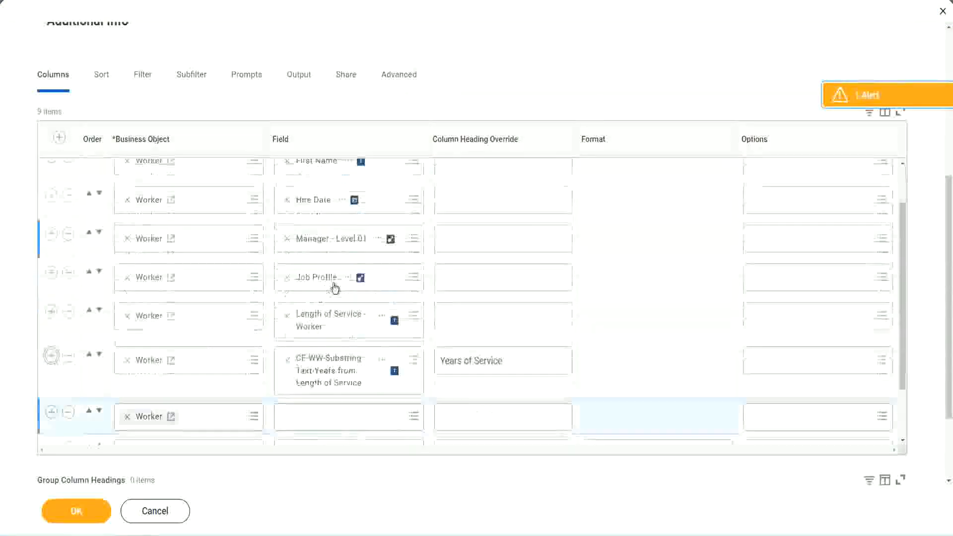
scroll(335, 288, down, 4)
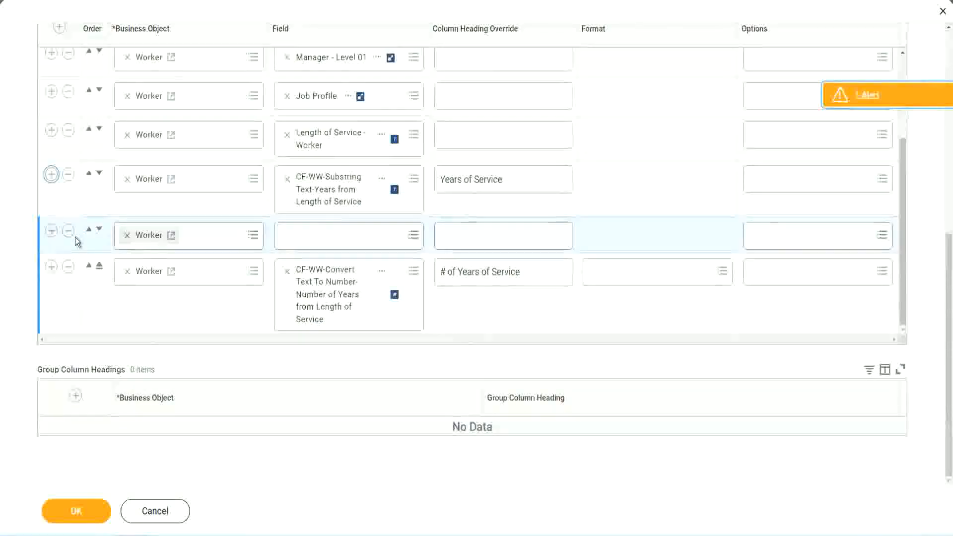
click(99, 231)
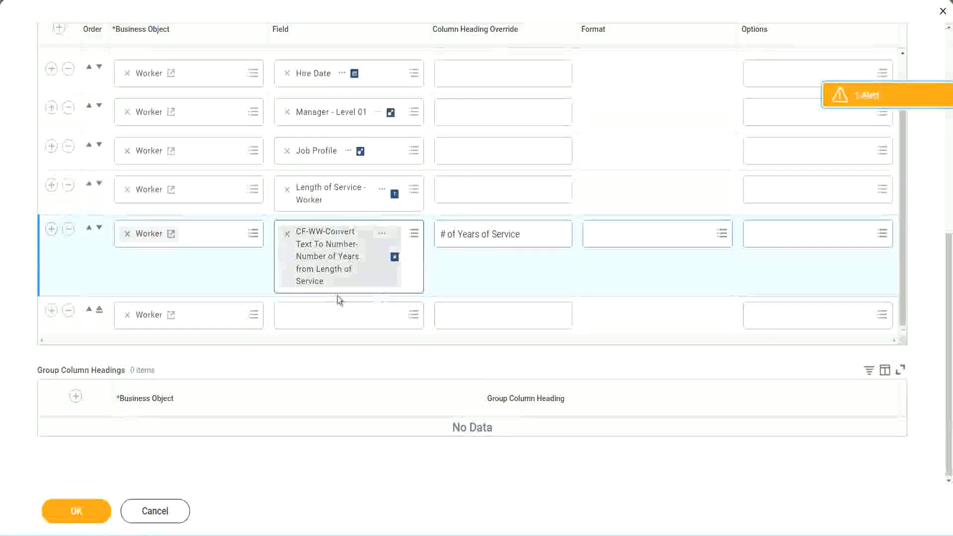
- Set the new Worker column's field to CF-WW-Eval Exp-Derive Experience Bands from Years of Service, headed Experience Bands, and save the report
click(312, 319)
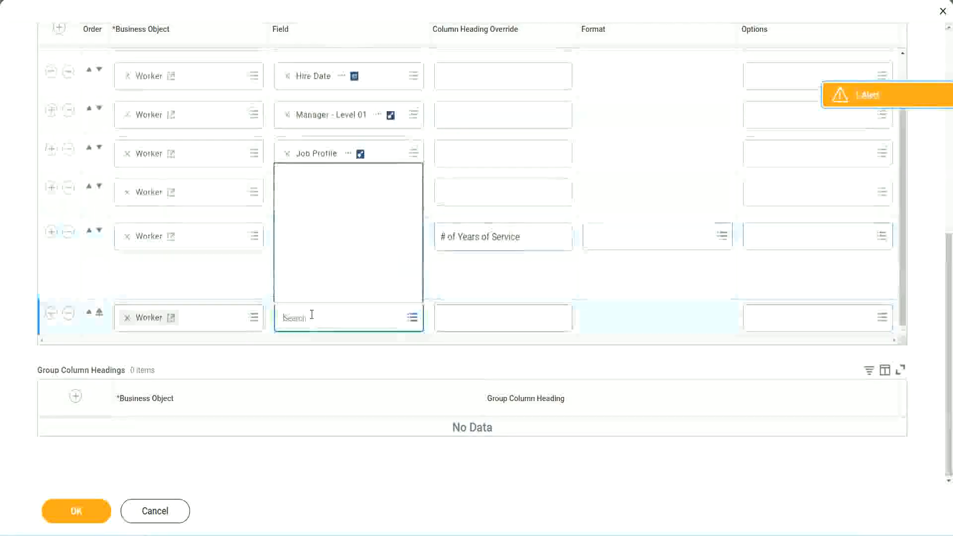
key(ctrl+v)
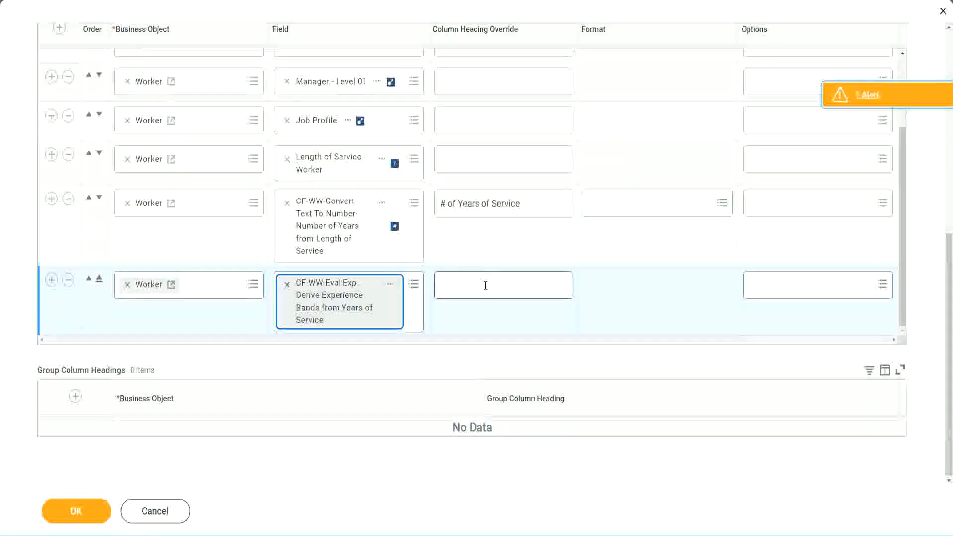
click(486, 285)
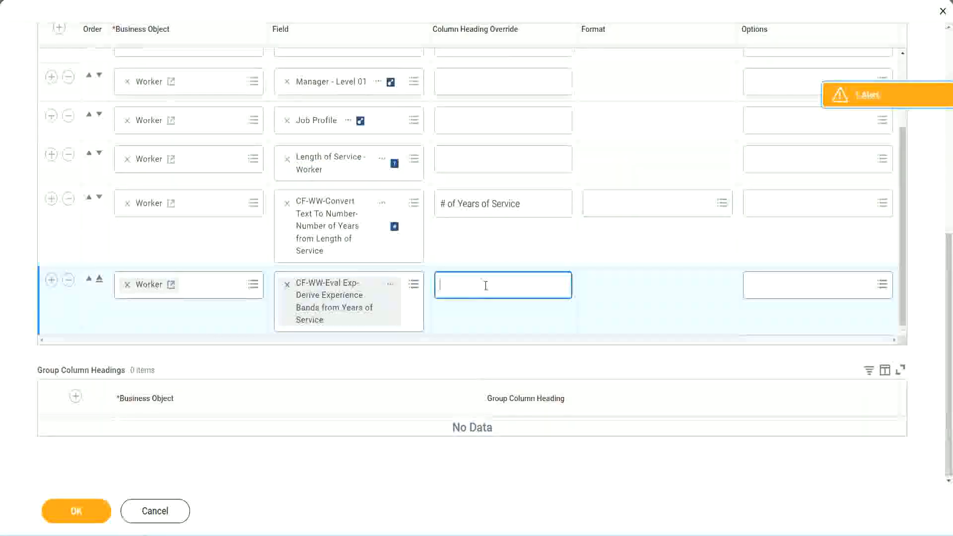
text(Exper)
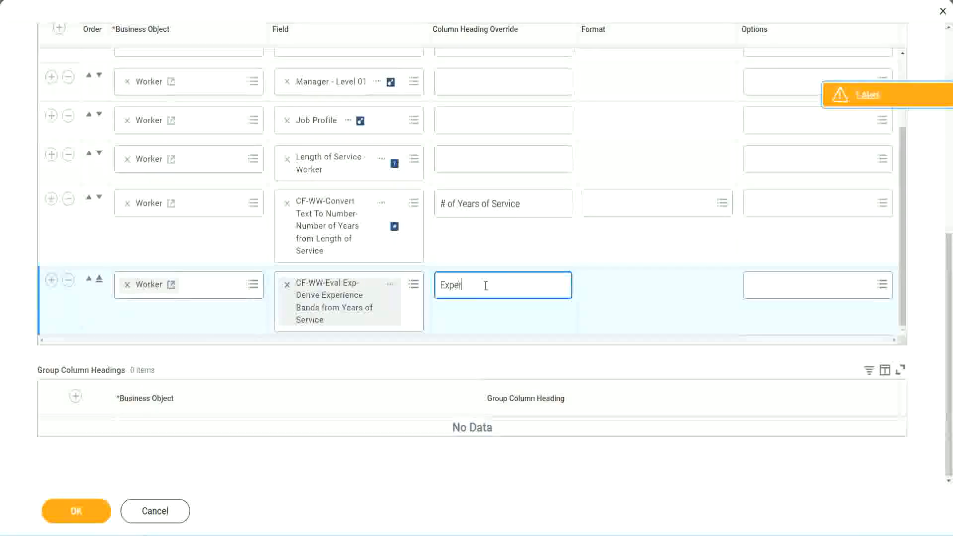
text(ience B)
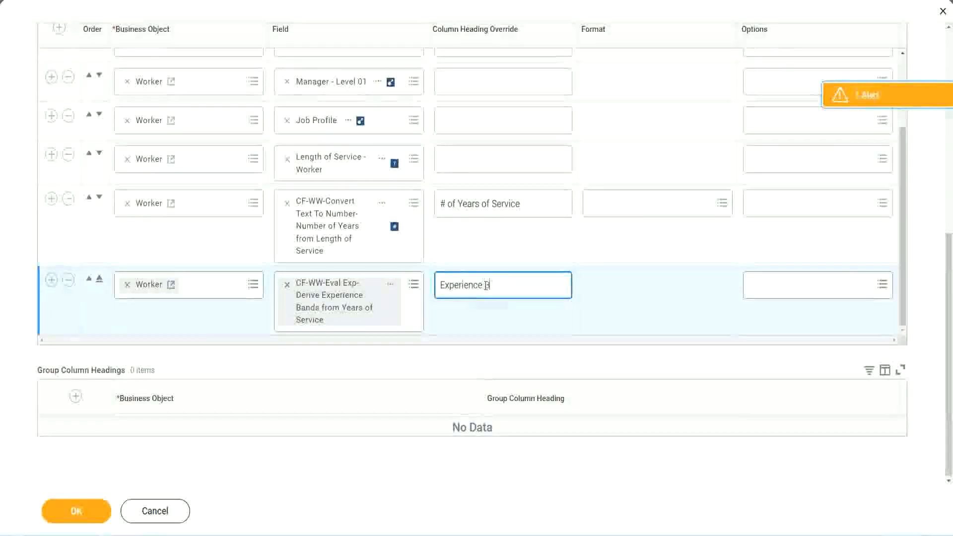
text(ands)
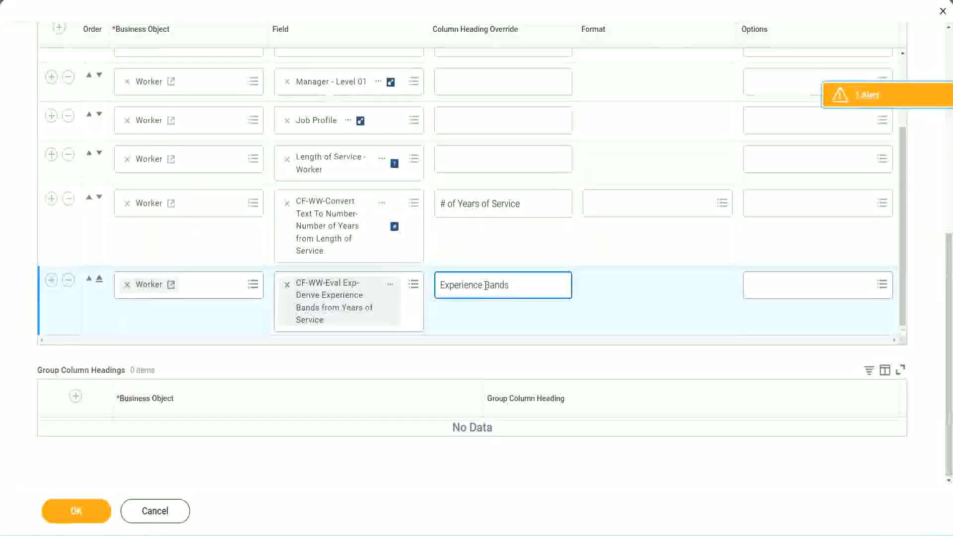
click(91, 511)
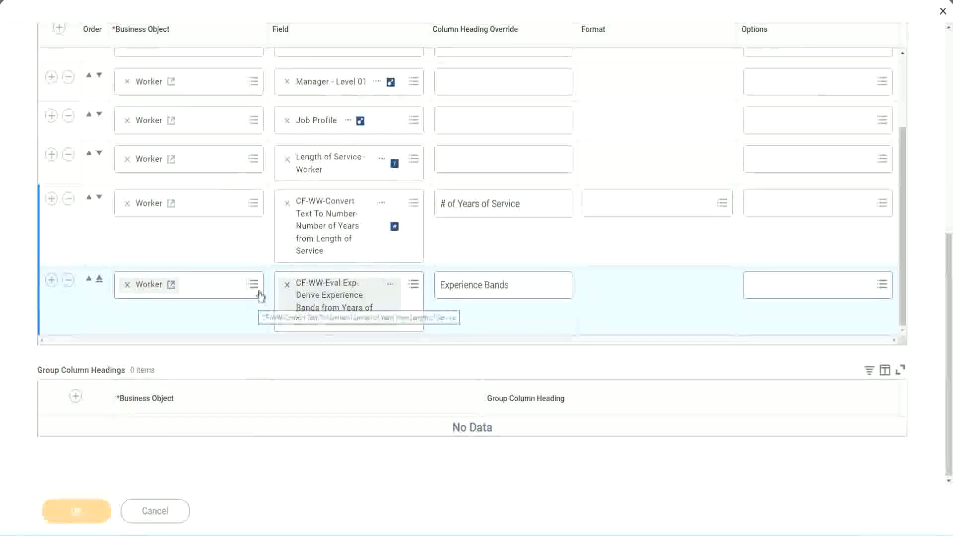
- Run the WW Employee Details report with the worker type prompts left blank
scroll(276, 353, down, 5)
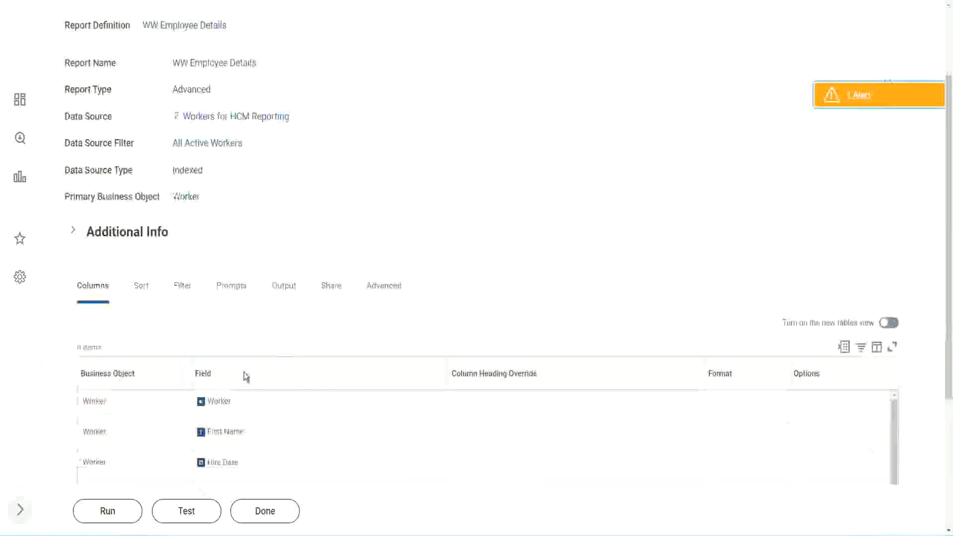
click(107, 511)
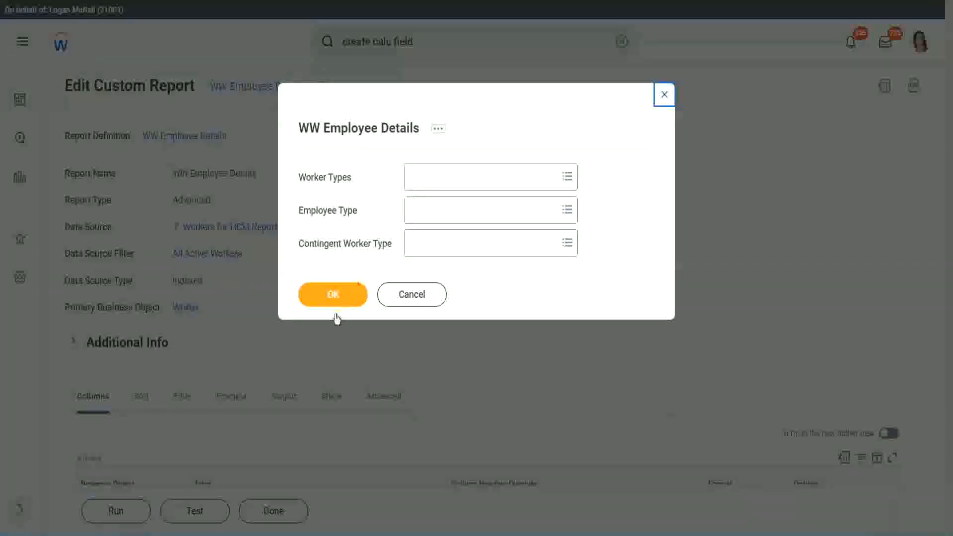
click(350, 290)
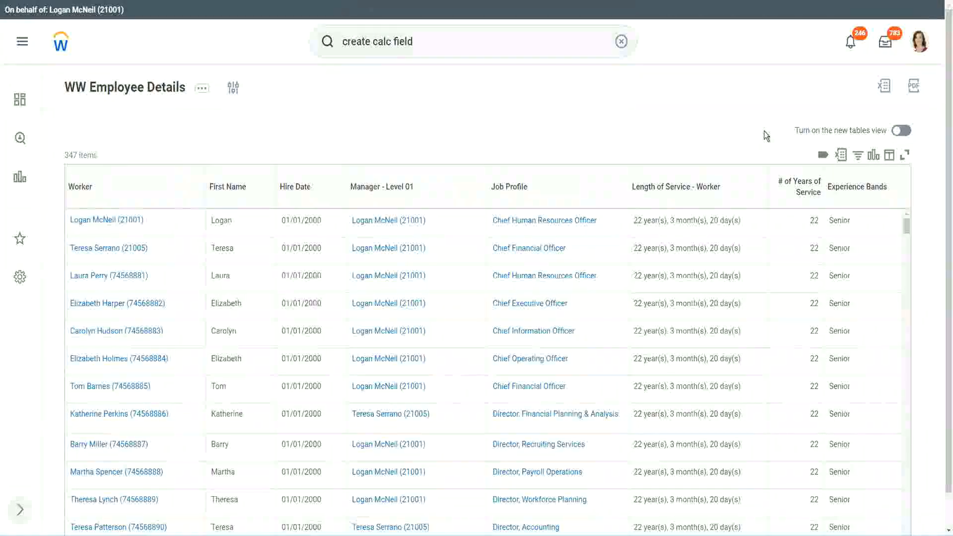
- Check the first worker's years of service and experience band against the 16 - 30 years Senior range in the Notepad++ notes
scroll(767, 134, down, 1)
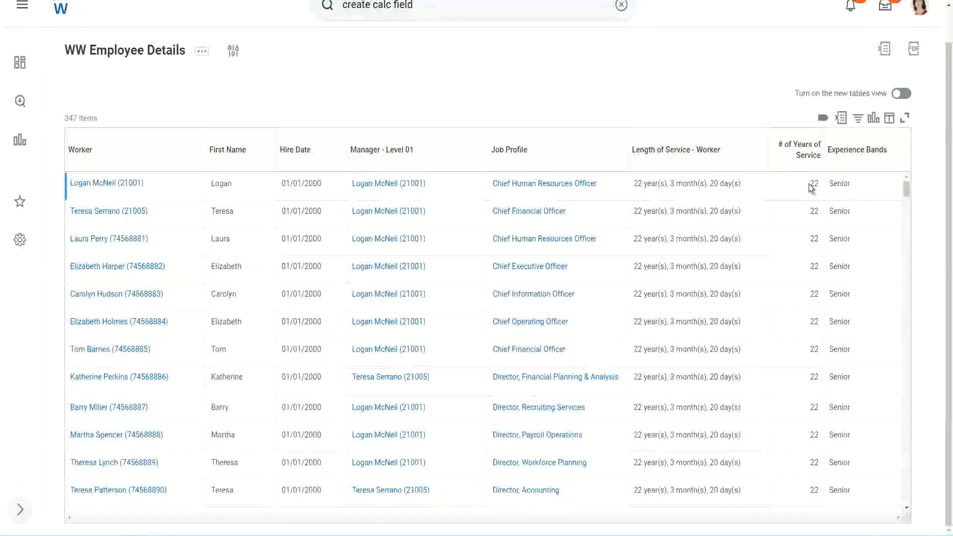
drag(809, 187, 820, 185)
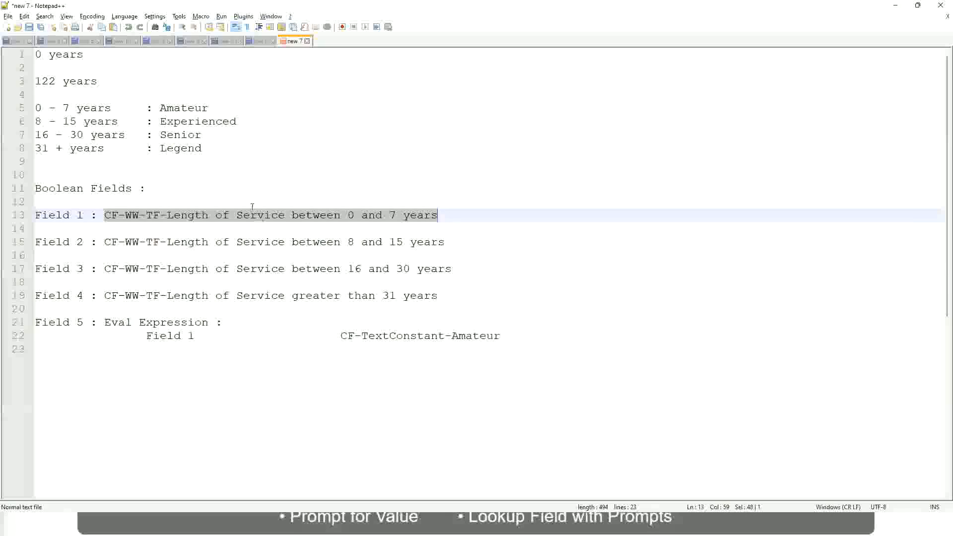
click(165, 133)
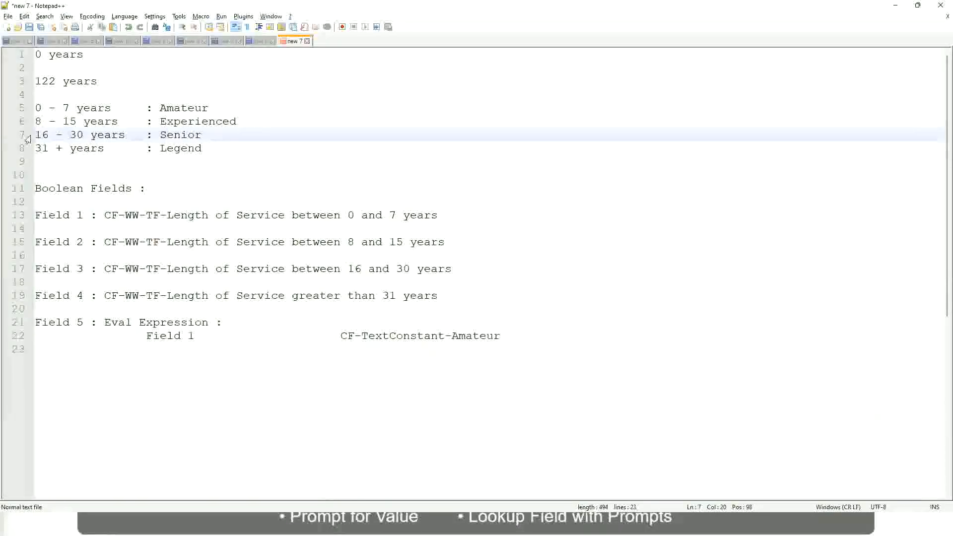
drag(35, 137, 129, 142)
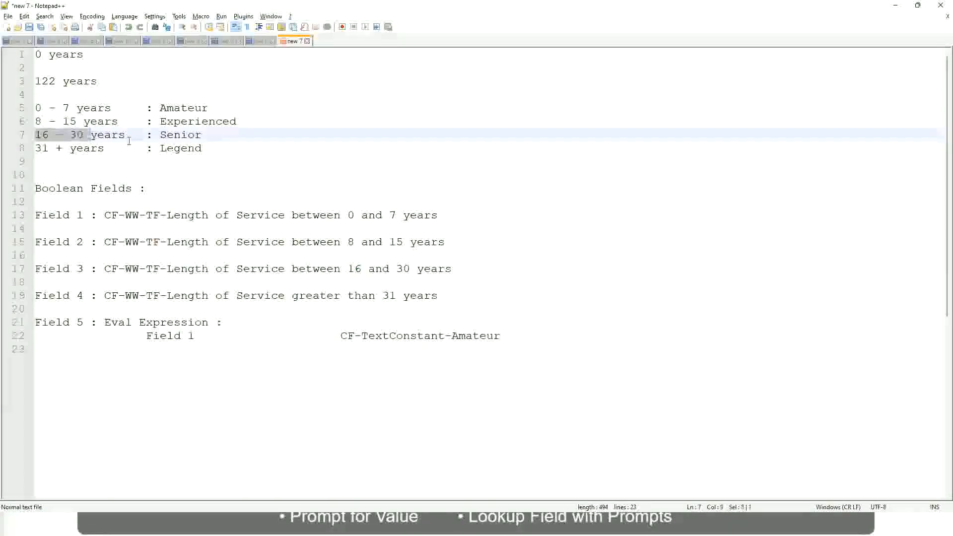
double_click(177, 135)
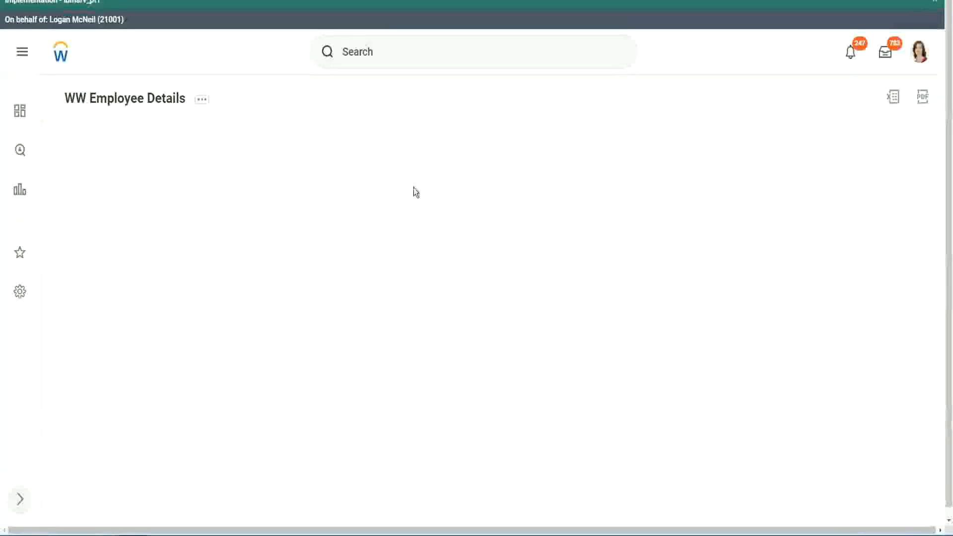
- Return to the report in Workday and compare the years of service with the experience bands across the worker rows
scroll(818, 298, down, 2)
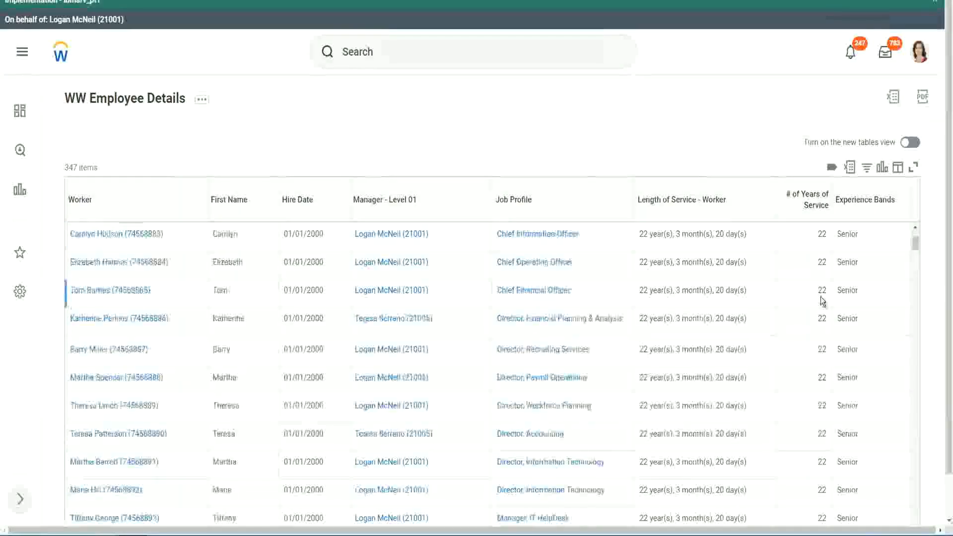
scroll(824, 302, down, 5)
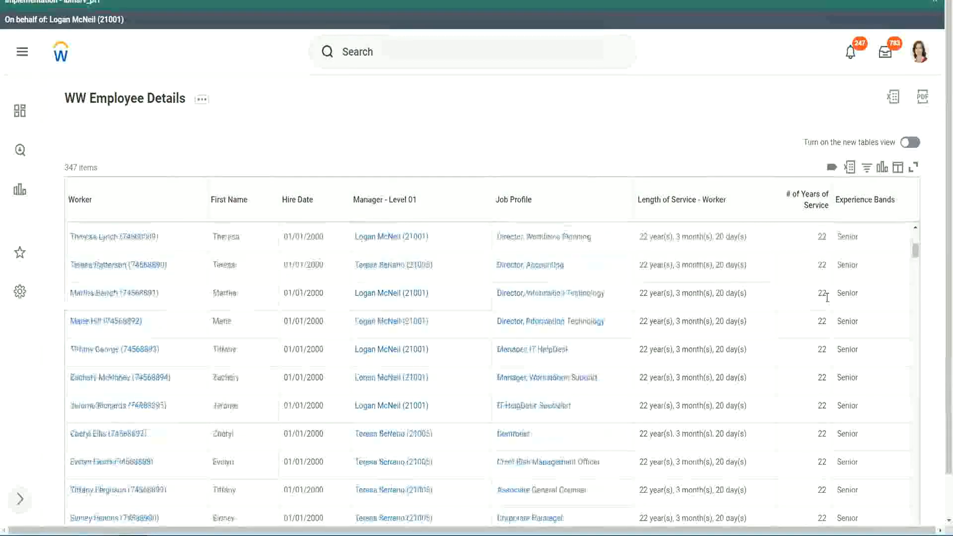
scroll(829, 318, down, 5)
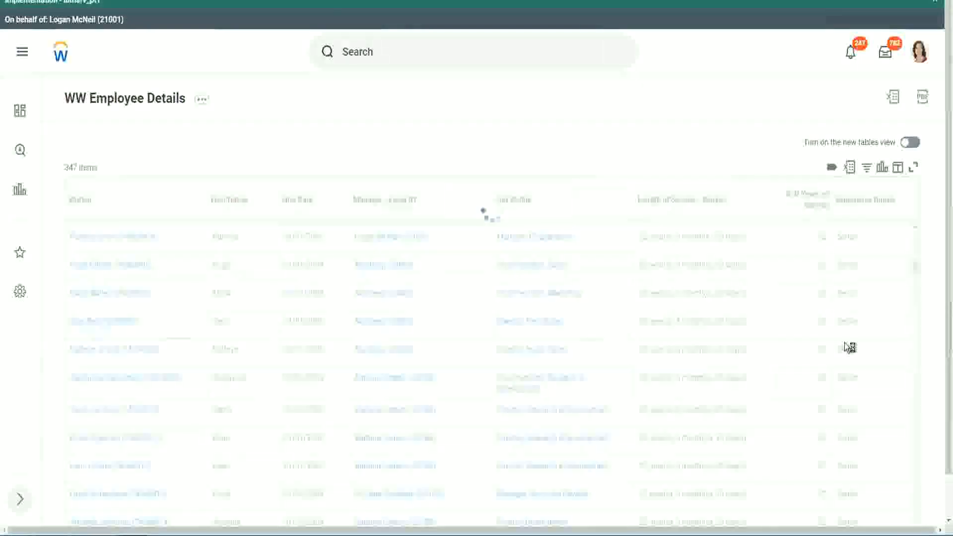
scroll(844, 342, down, 1)
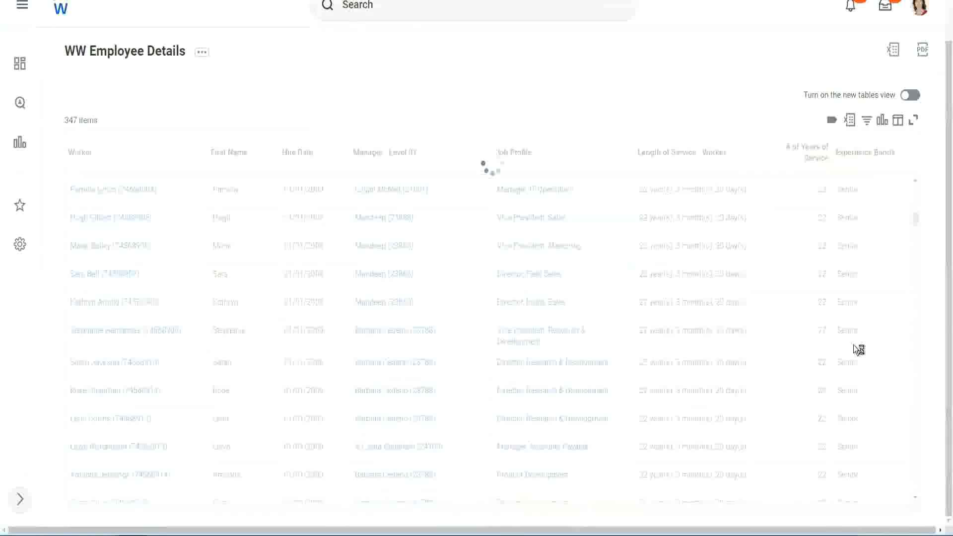
scroll(883, 279, down, 4)
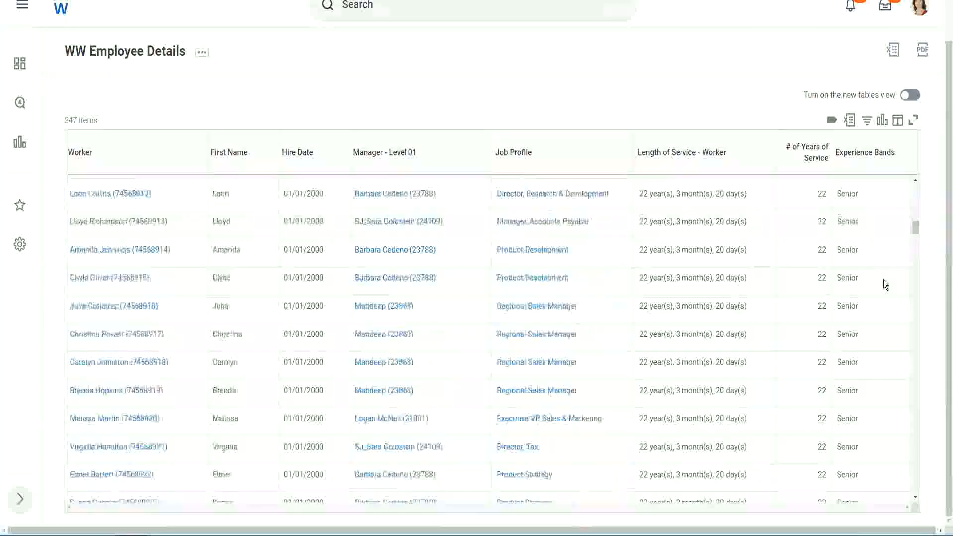
scroll(883, 279, down, 3)
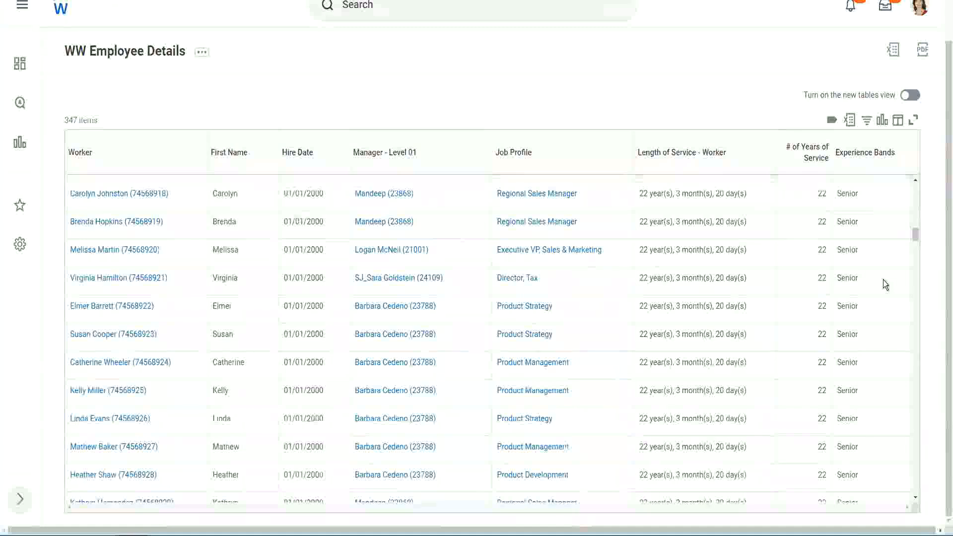
scroll(883, 280, down, 8)
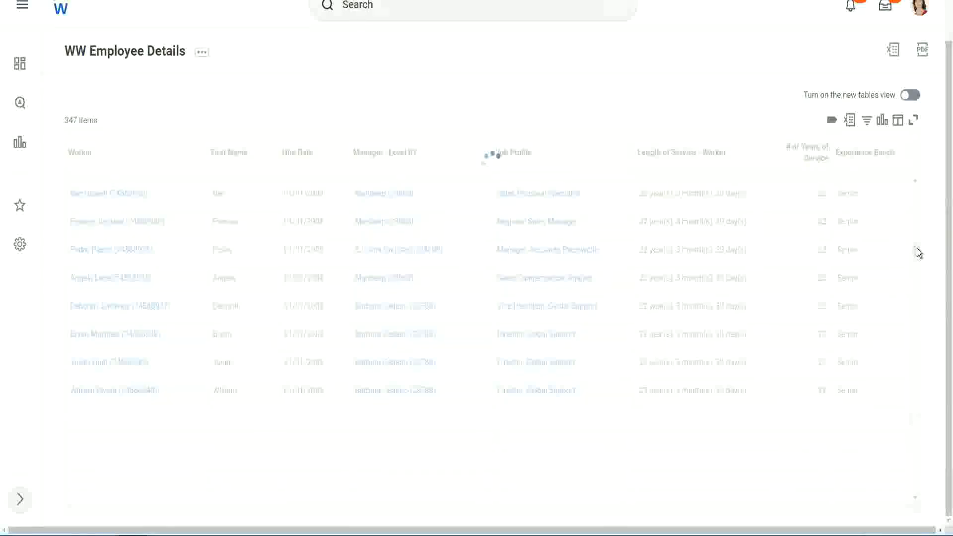
- Filter the report's Experience Bands column for values containing Amateur
click(869, 162)
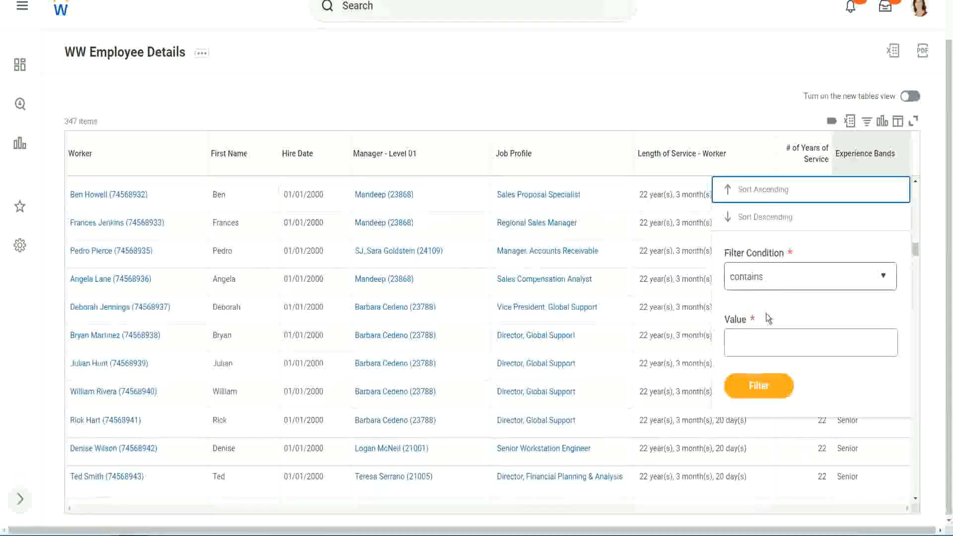
click(755, 334)
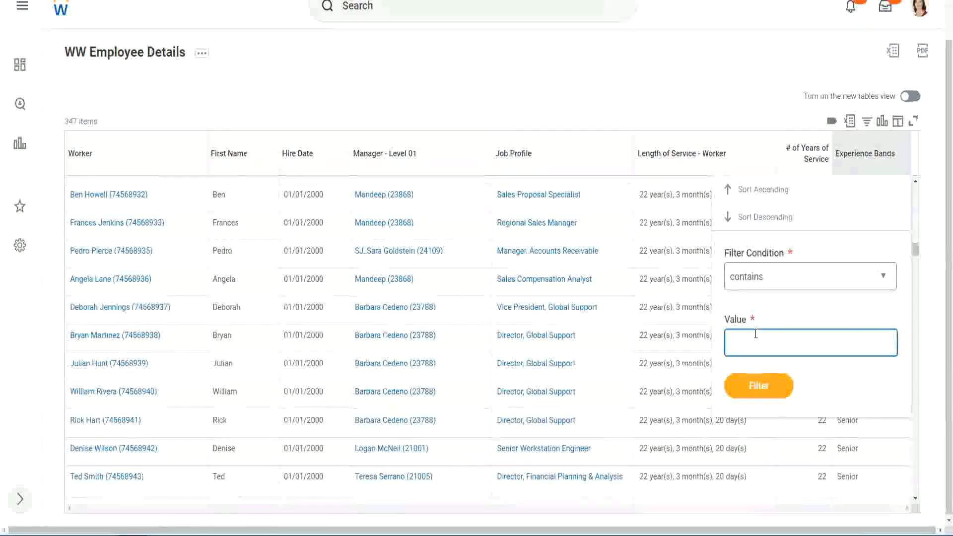
text(Amate)
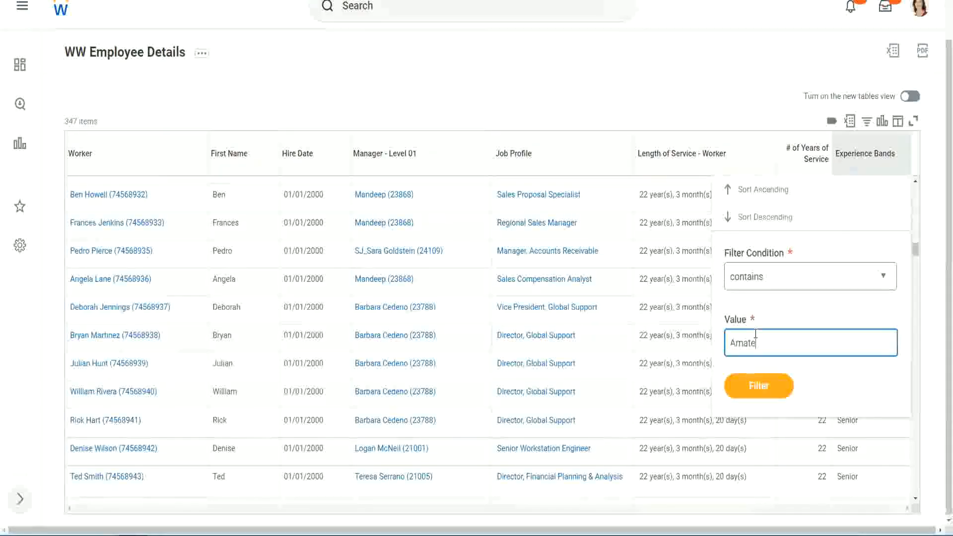
text(ur)
click(752, 390)
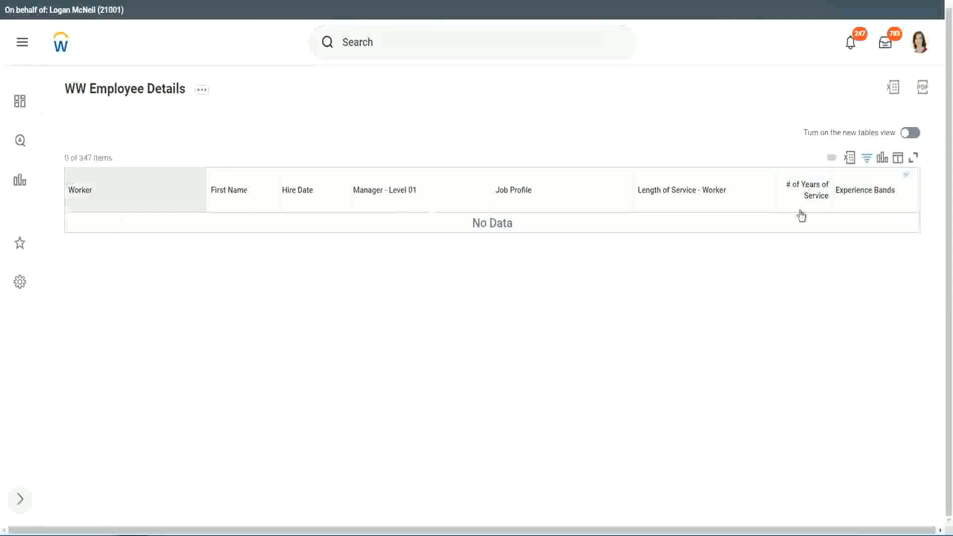
- Change the Experience Bands filter value to Legend and reapply it
click(861, 189)
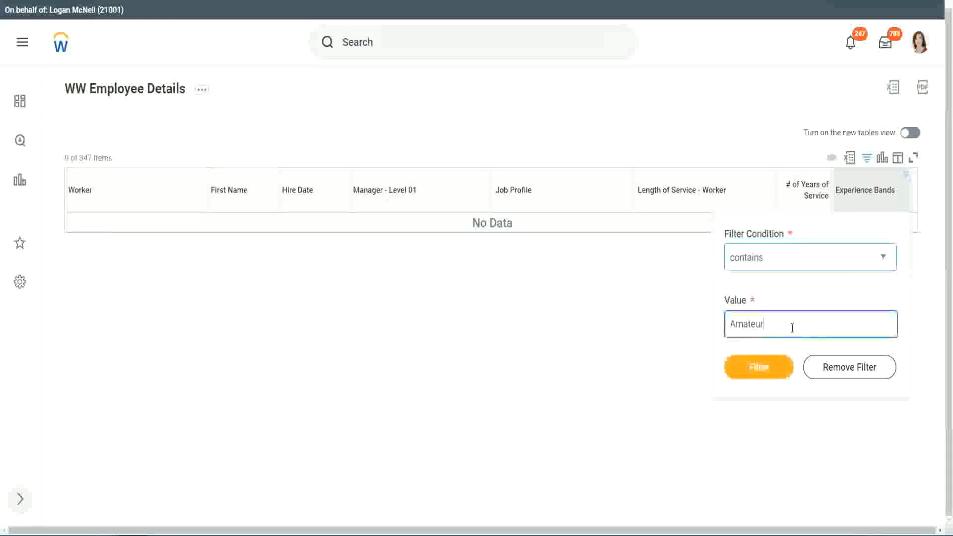
drag(701, 328, 680, 326)
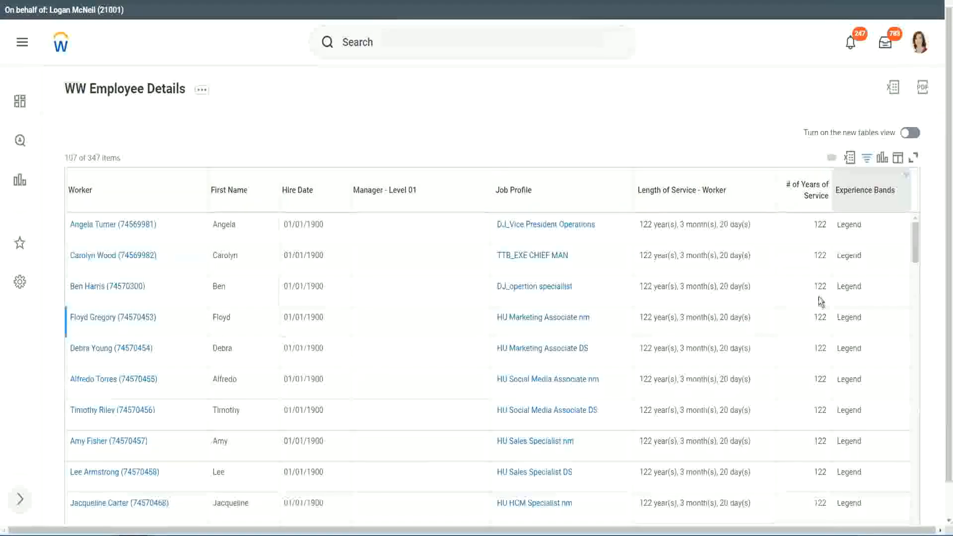
- Examine the hire dates and years of service of the Legend workers down to the end of the filtered list
scroll(818, 296, down, 20)
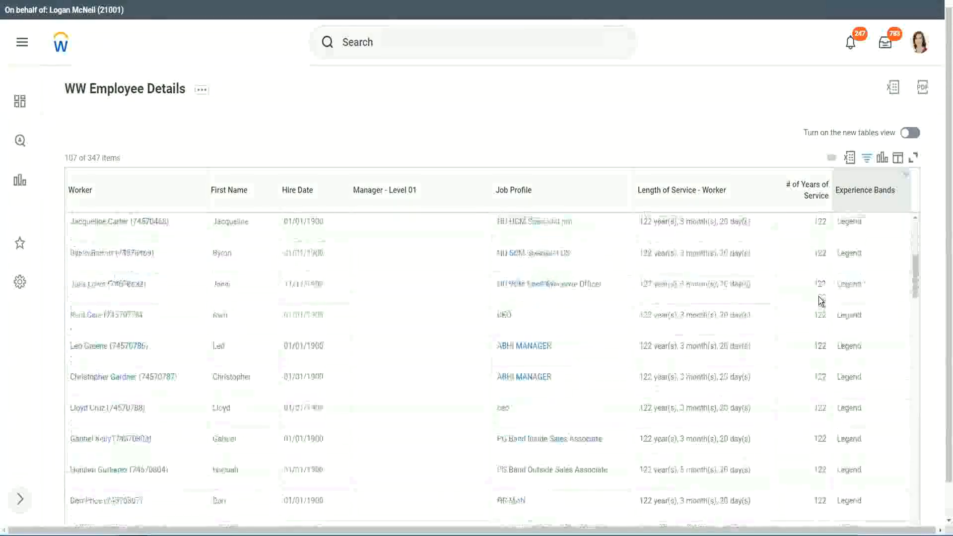
scroll(818, 296, down, 3)
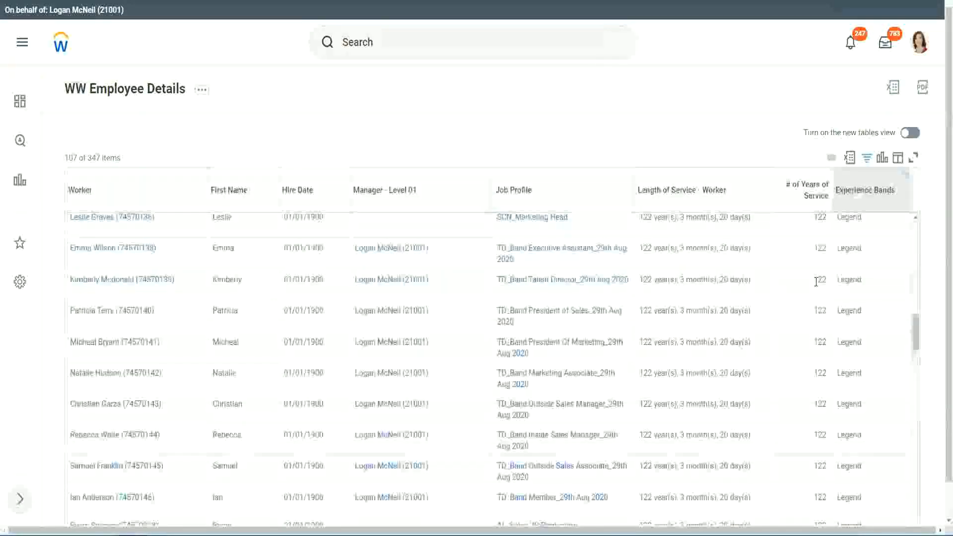
scroll(818, 280, down, 10)
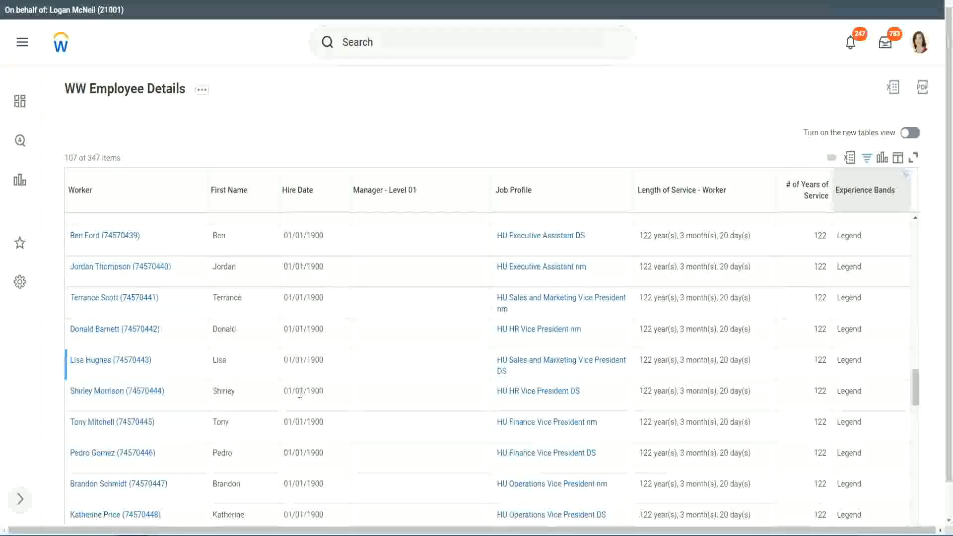
click(303, 392)
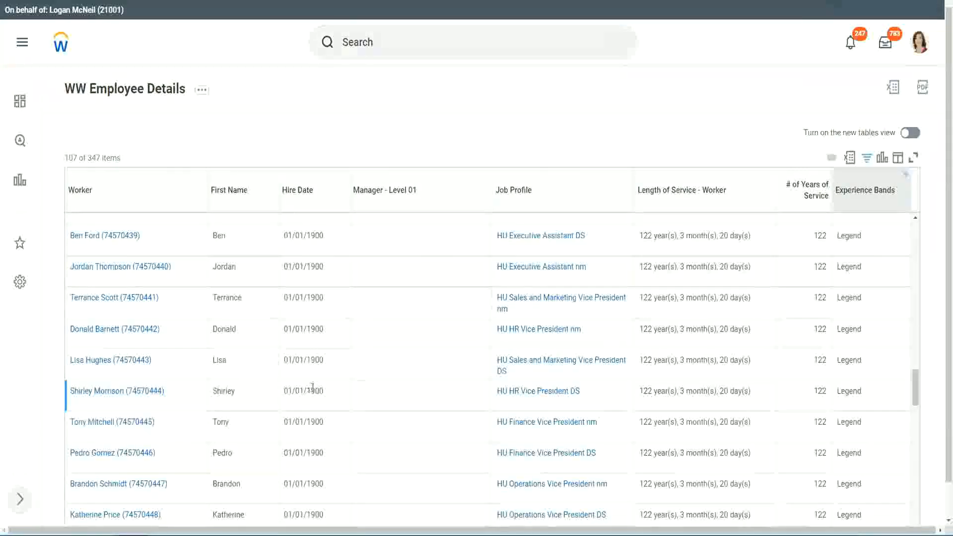
double_click(312, 391)
scroll(811, 373, down, 5)
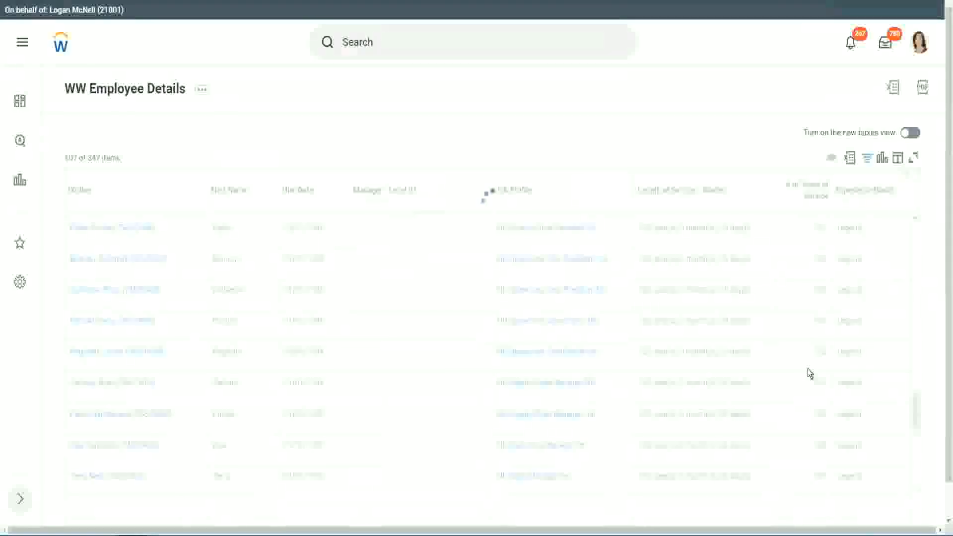
scroll(809, 374, down, 5)
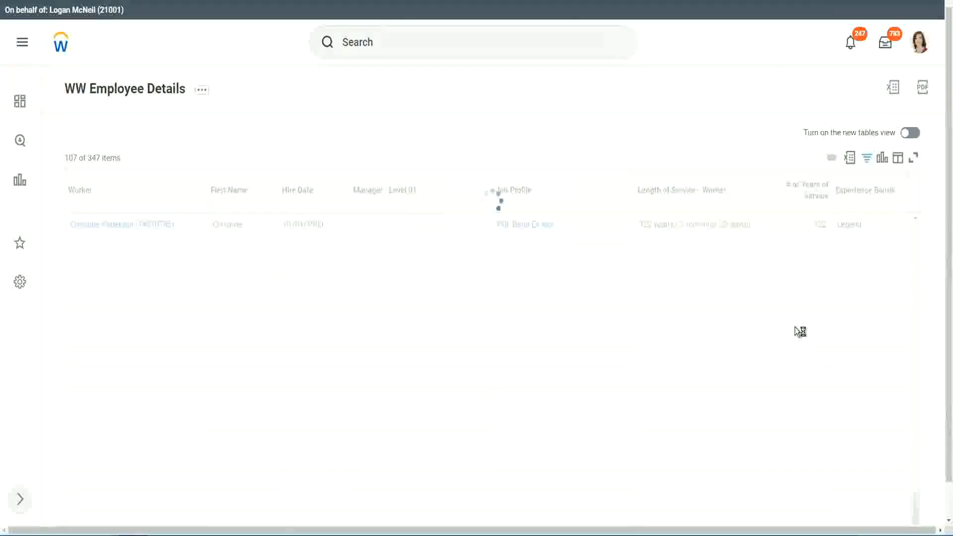
scroll(794, 327, down, 5)
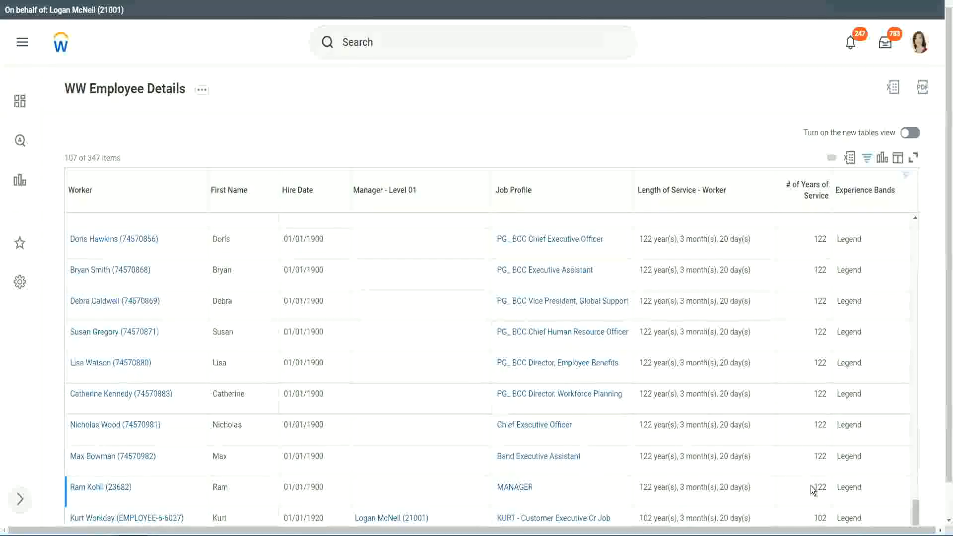
- Check the years of service values in the last rows of the Legend workers
double_click(819, 517)
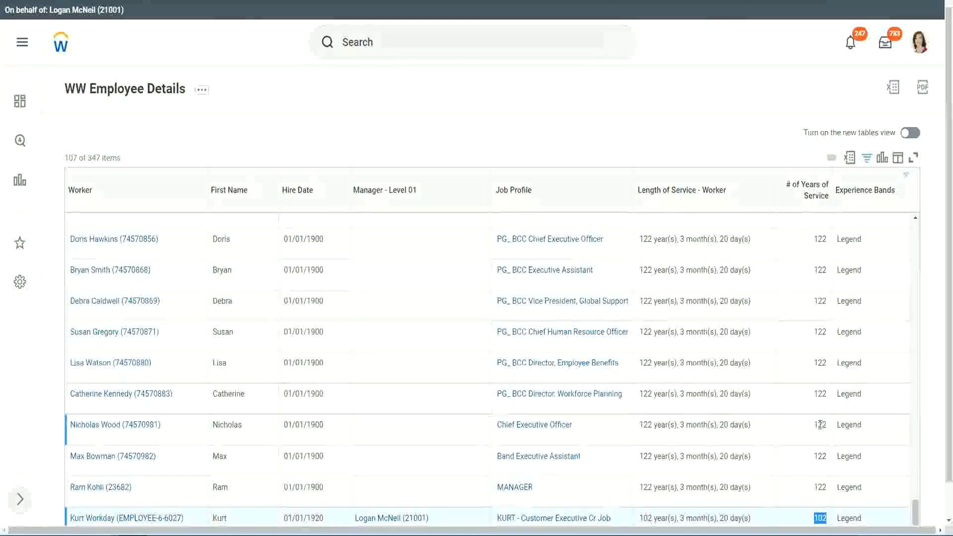
drag(818, 425, 827, 425)
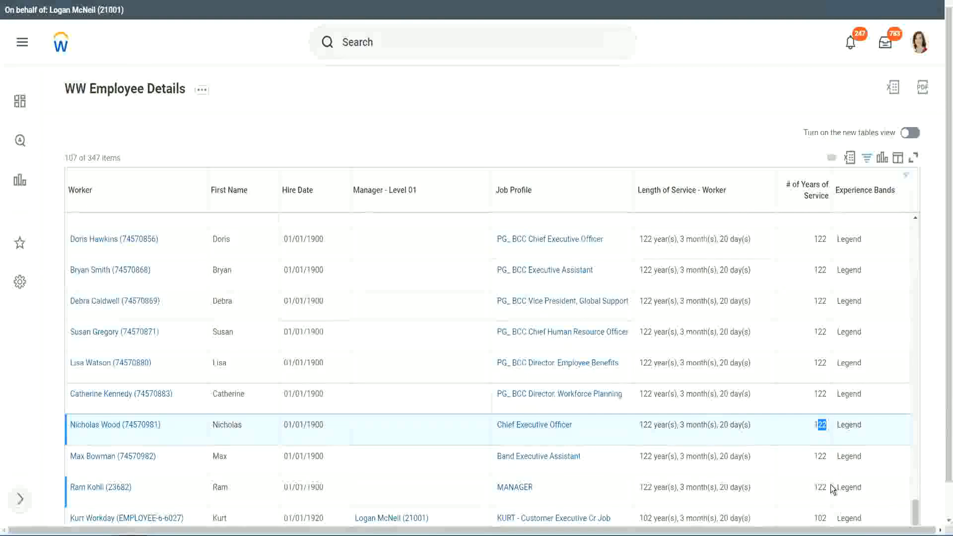
click(800, 396)
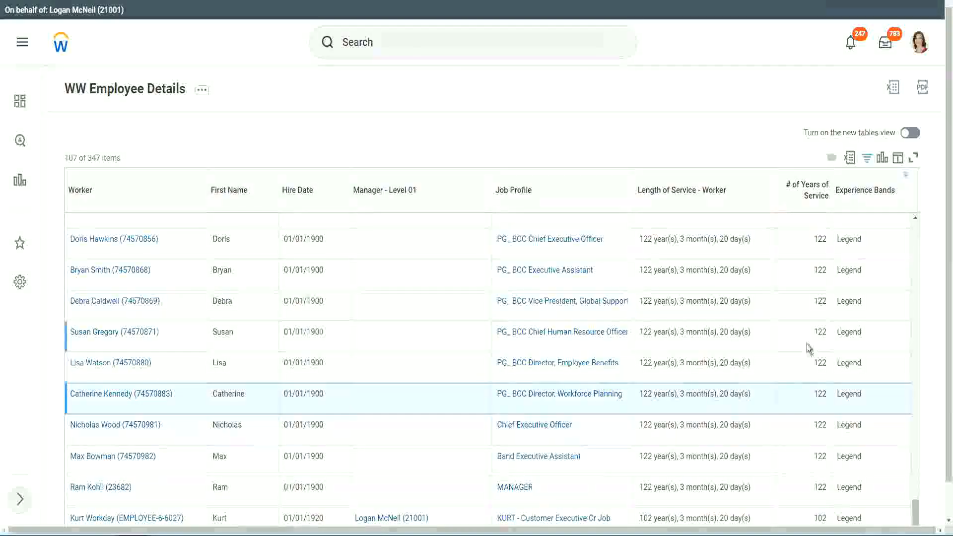
- Change the Experience Bands filter value to Experienced and reapply it
click(870, 204)
click(780, 379)
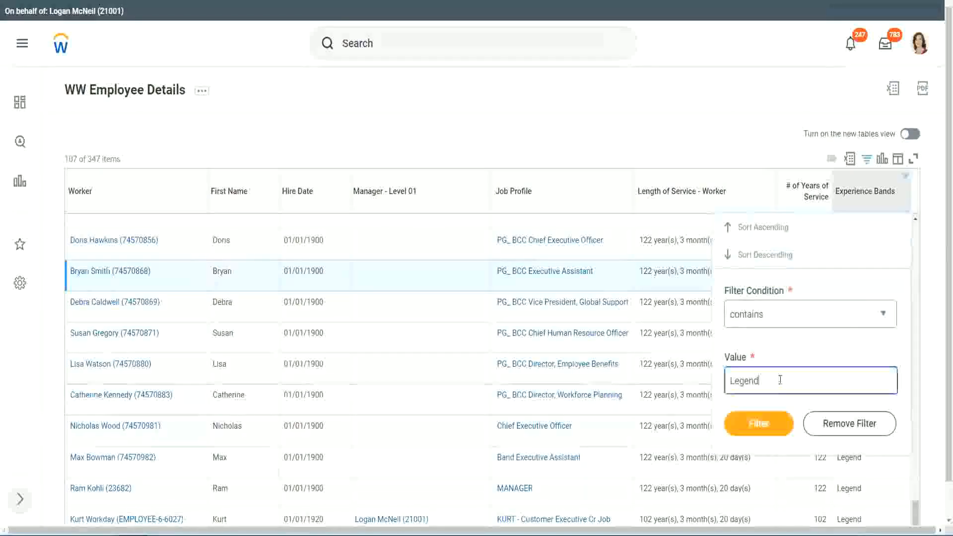
double_click(780, 379)
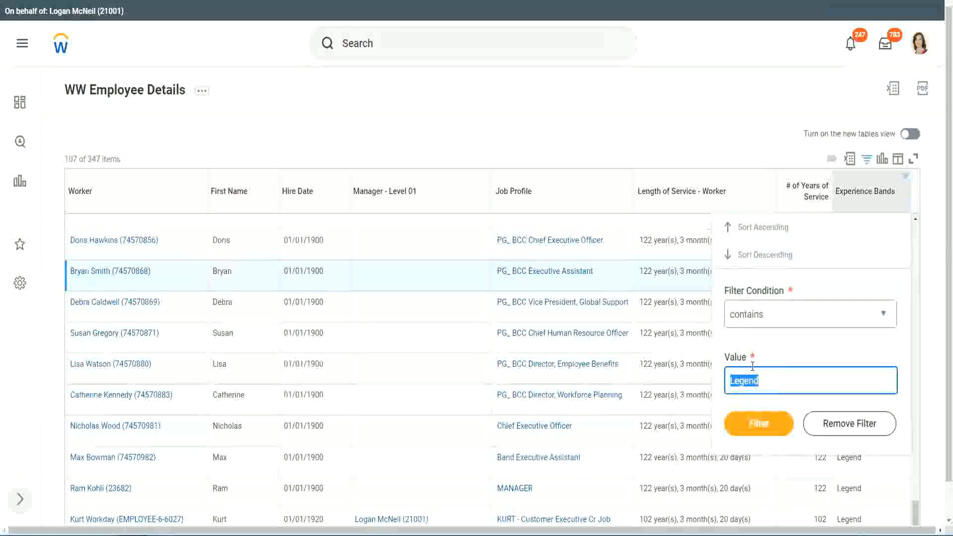
text(Ex)
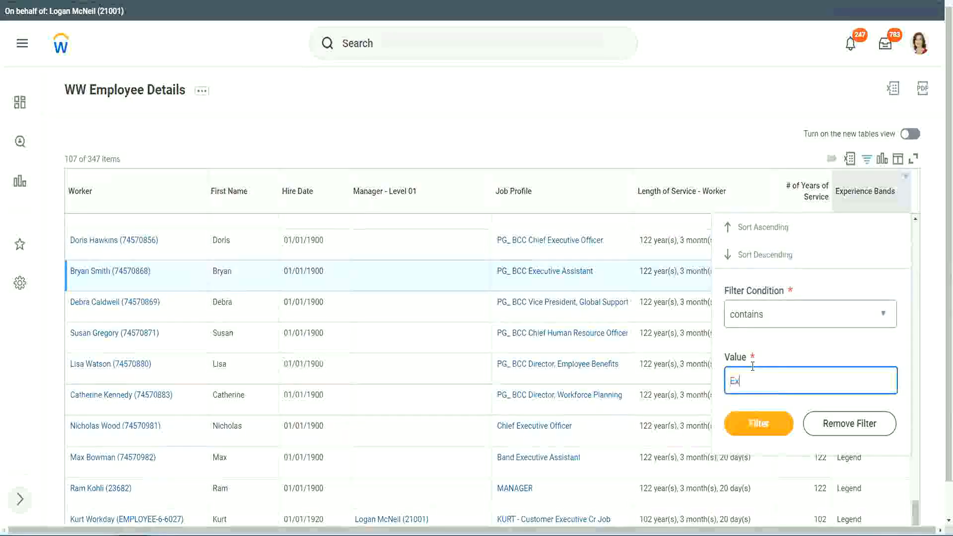
text(per)
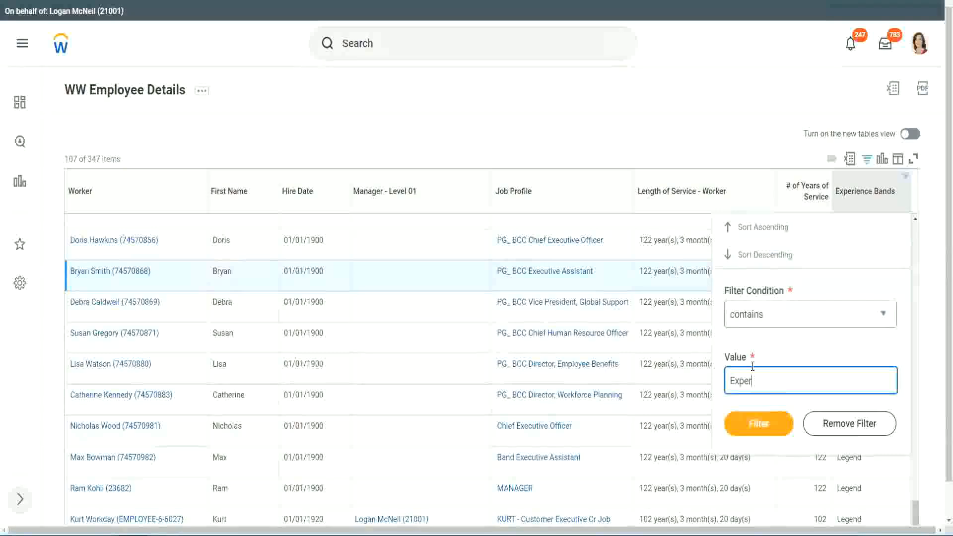
text(ienced)
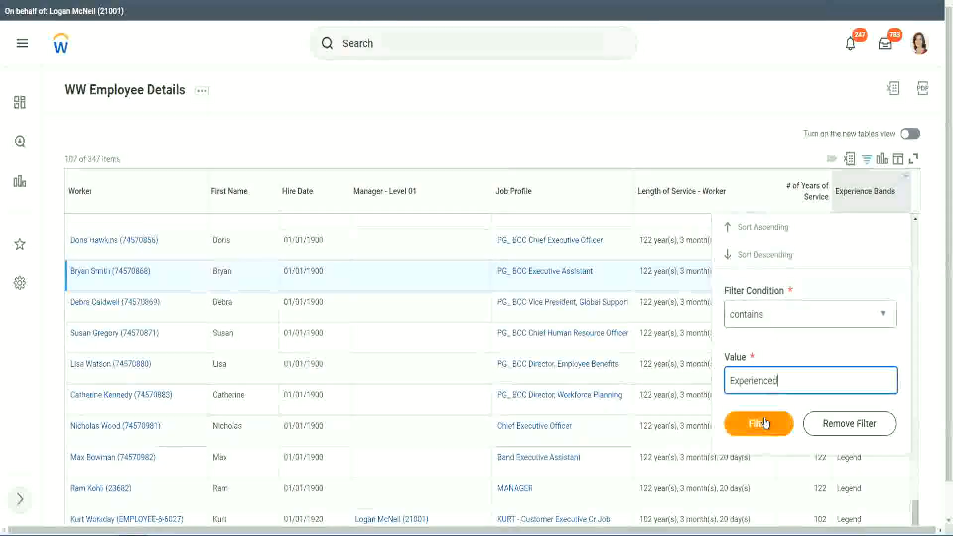
click(765, 423)
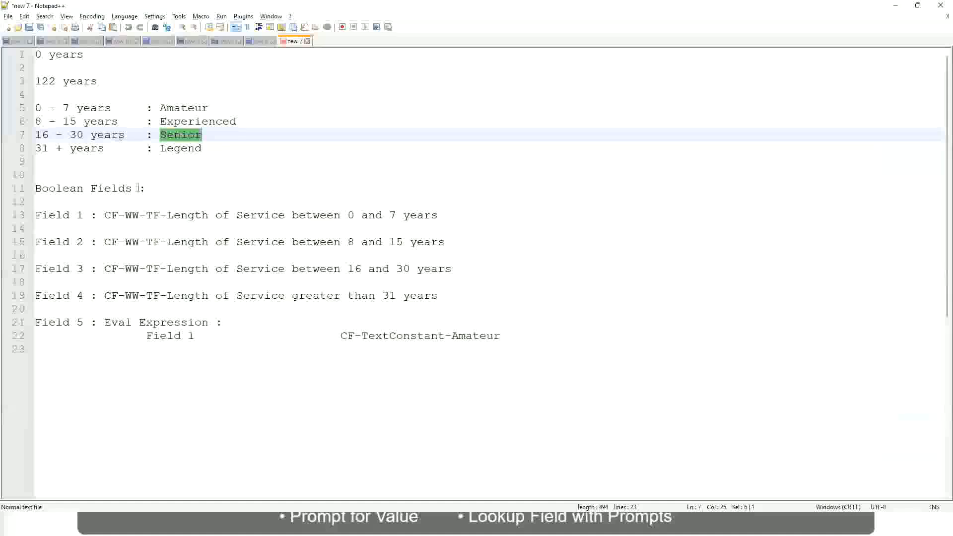
- Switch to the Notepad++ notes and review the year range defined for the Experienced band
drag(42, 122, 75, 122)
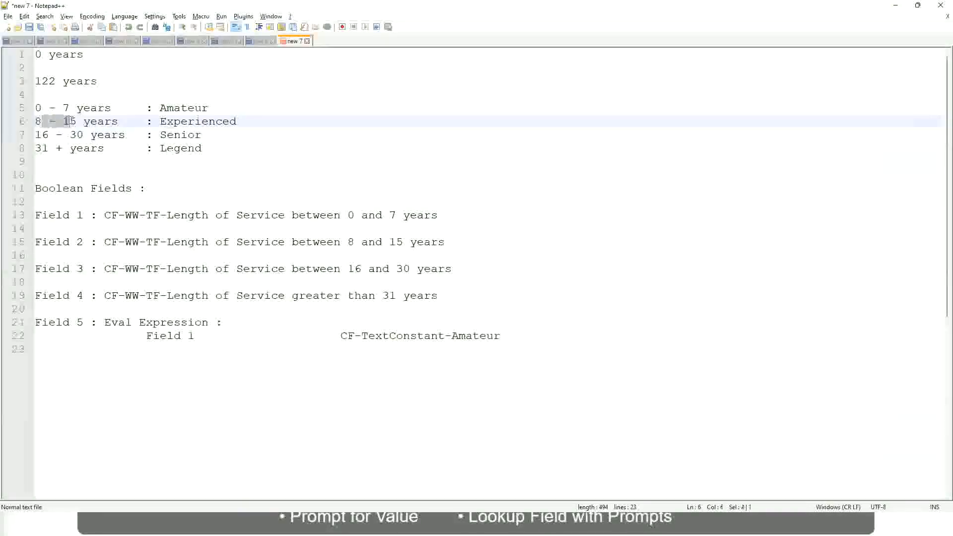
click(77, 122)
click(110, 123)
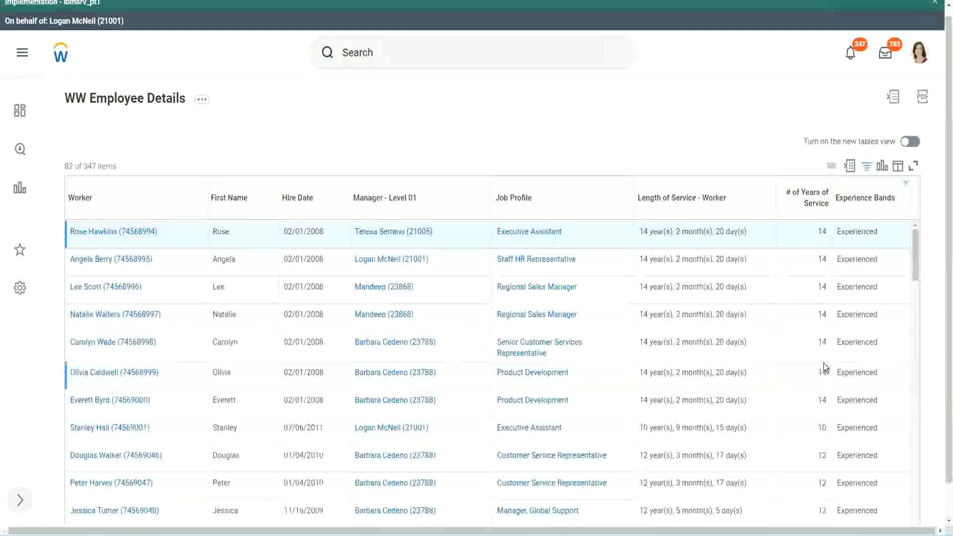
- Return to the report in Workday and compare the years of service with the Experienced band across the filtered worker rows
scroll(825, 368, down, 4)
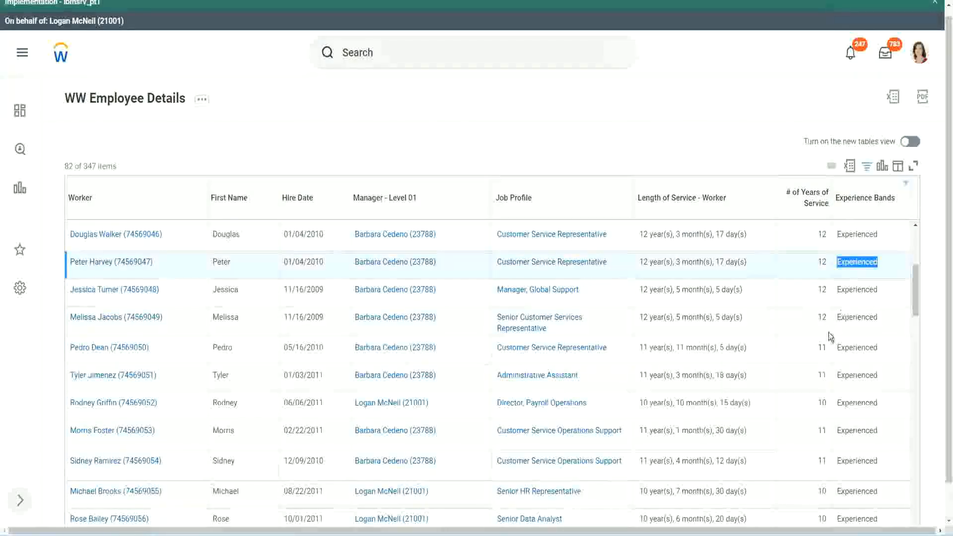
scroll(821, 355, down, 2)
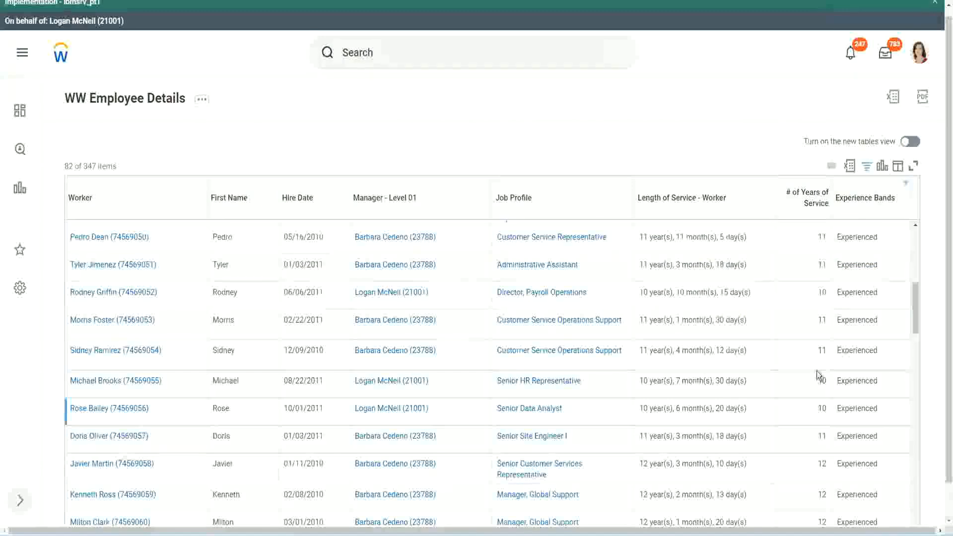
click(821, 354)
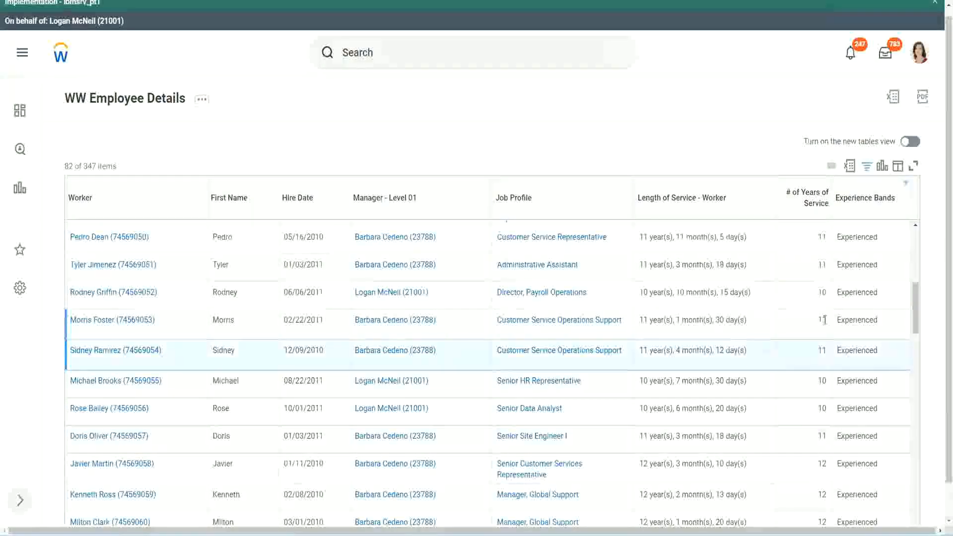
click(865, 318)
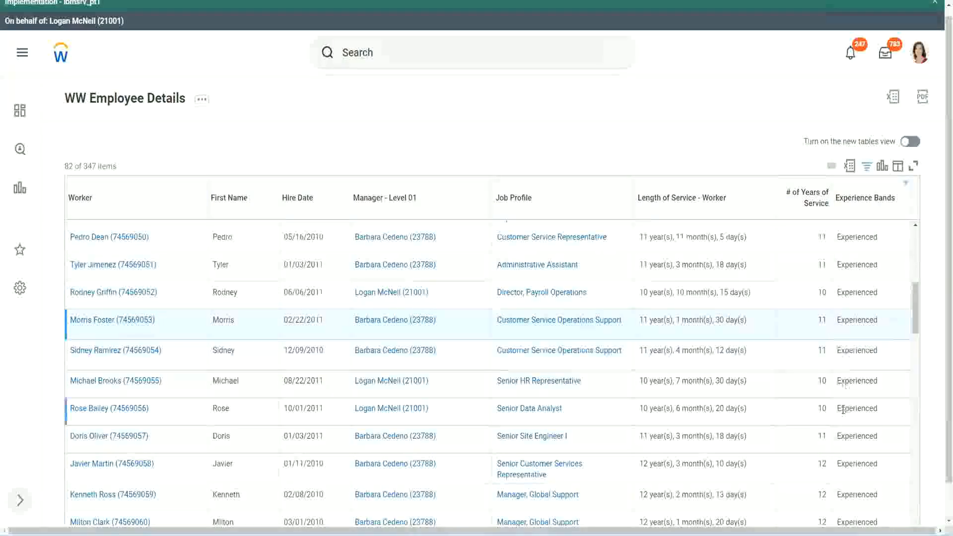
scroll(842, 410, down, 7)
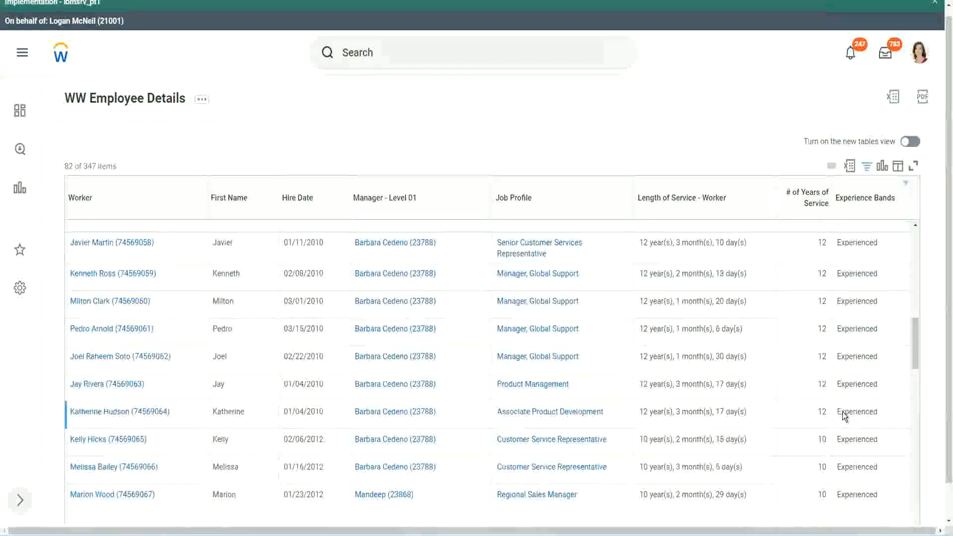